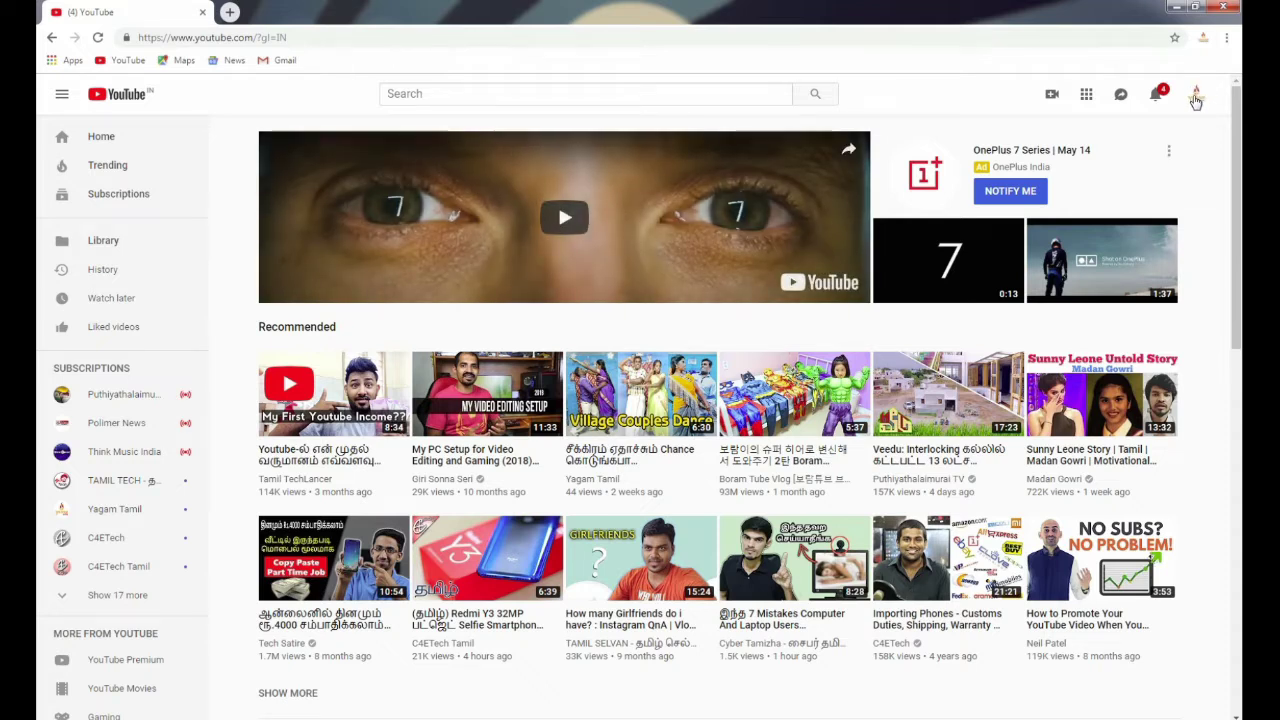
Step: Sign out of YouTube and sign back in to the same Google account by entering its password
{"action": "left_click", "coordinate": [1196, 97]}
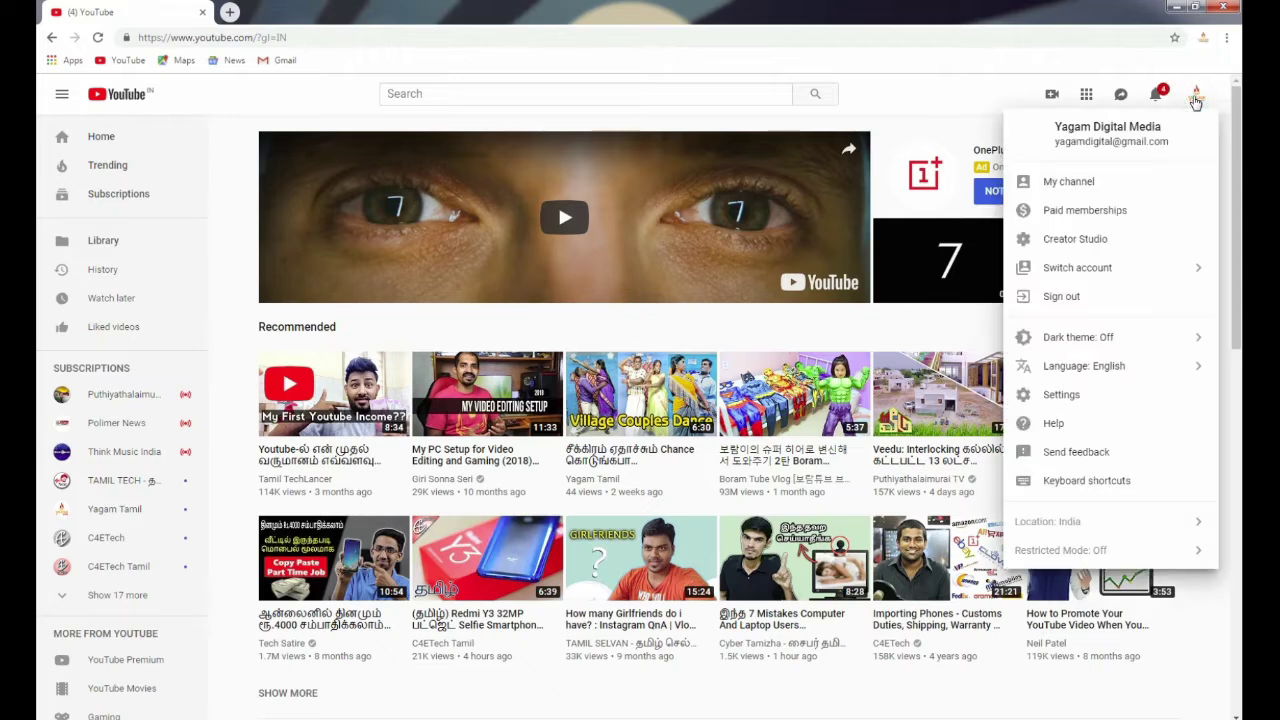
{"action": "left_click", "coordinate": [1062, 297]}
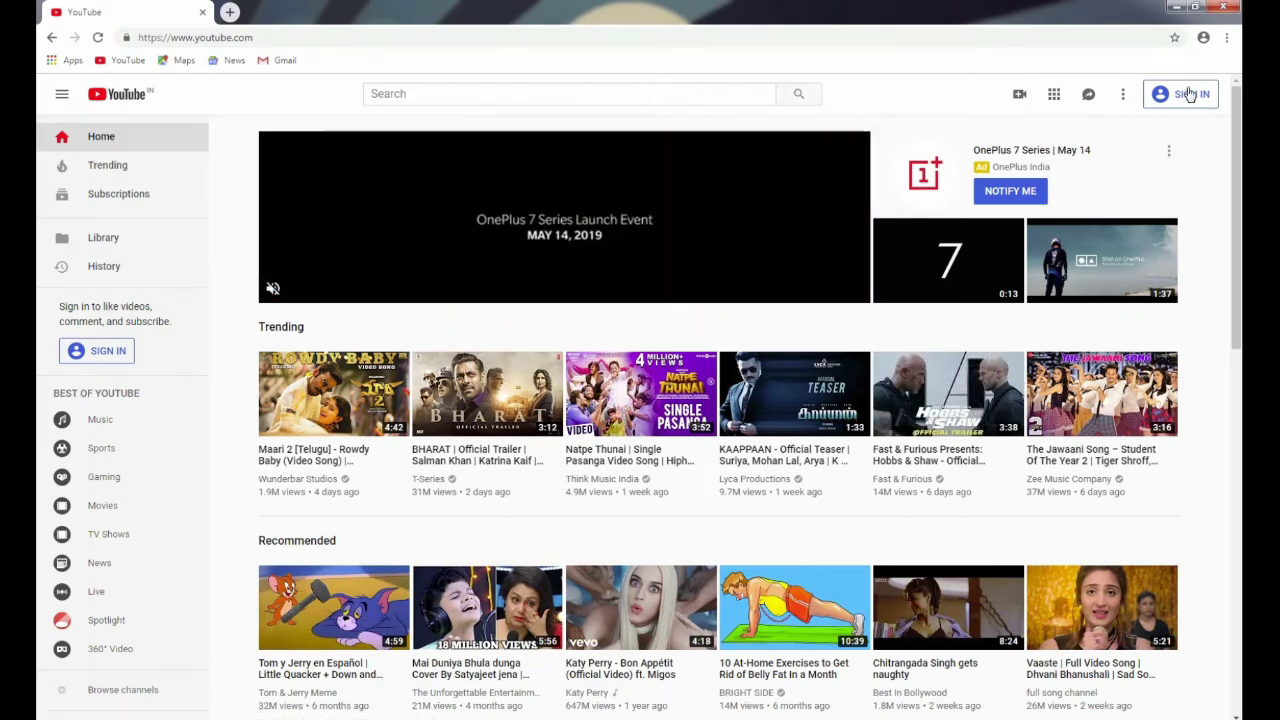
{"action": "left_click", "coordinate": [1189, 94]}
{"action": "left_click", "coordinate": [639, 390]}
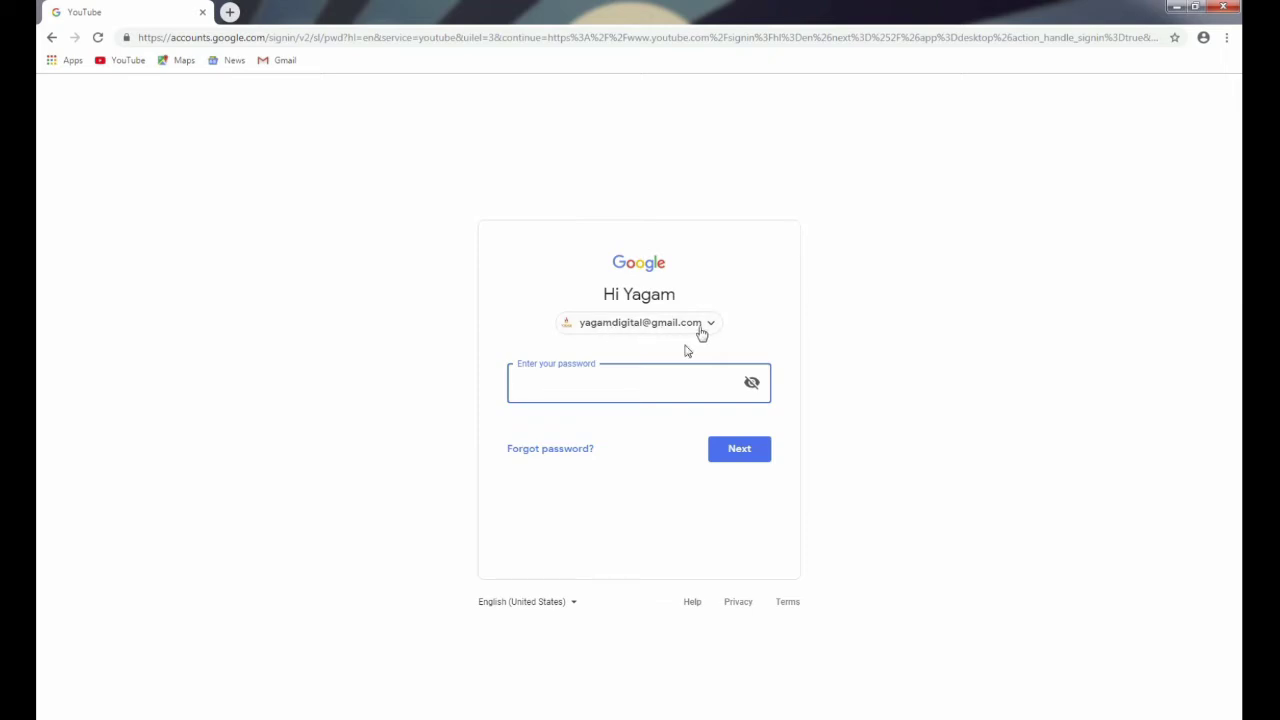
{"action": "left_click", "coordinate": [608, 383]}
{"action": "type", "text": "•"}
{"action": "key", "text": "Return"}
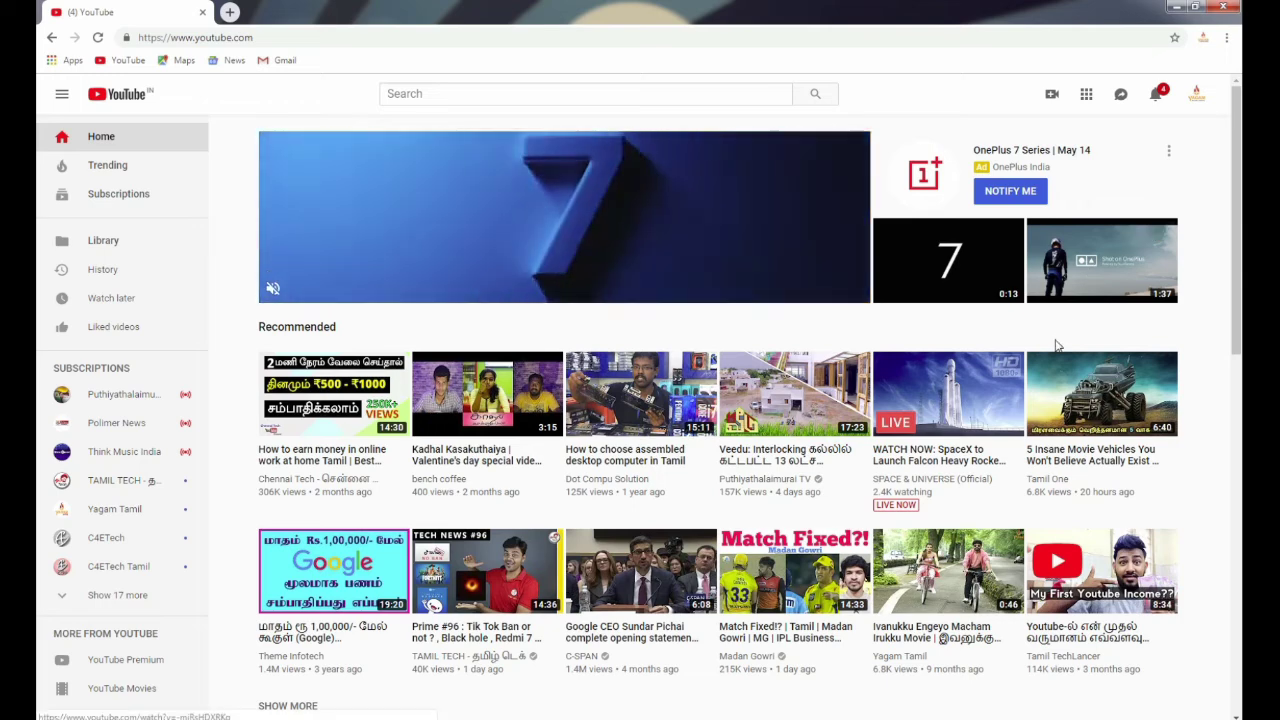
Step: Create a new channel from the account settings with a Brand Account named Yagam Tamil Tech
{"action": "left_click", "coordinate": [1194, 94]}
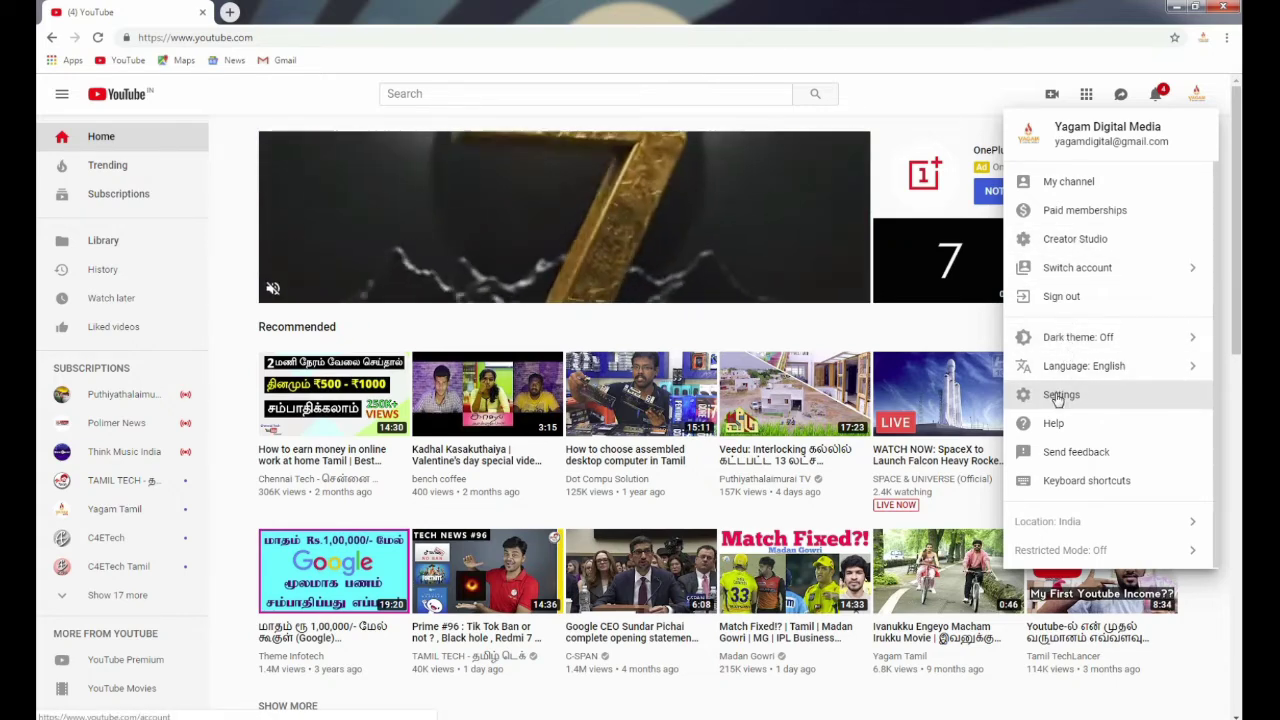
{"action": "left_click", "coordinate": [1062, 394]}
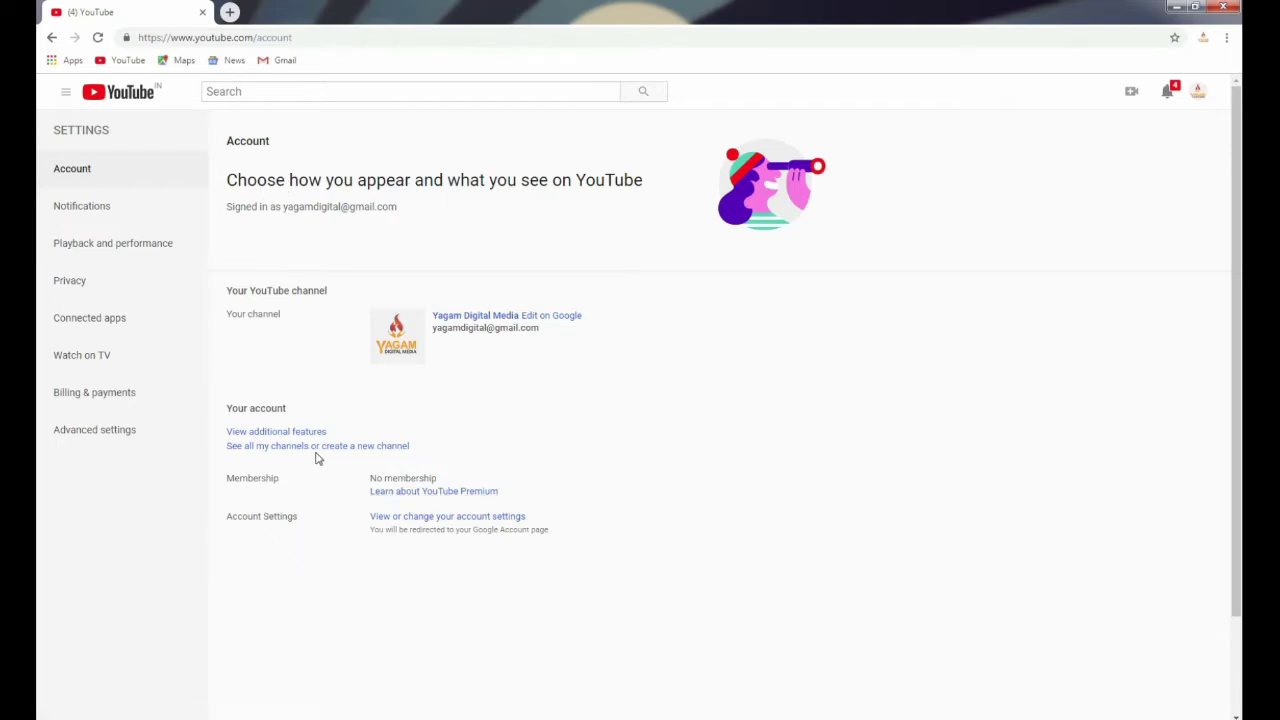
{"action": "left_click", "coordinate": [265, 450]}
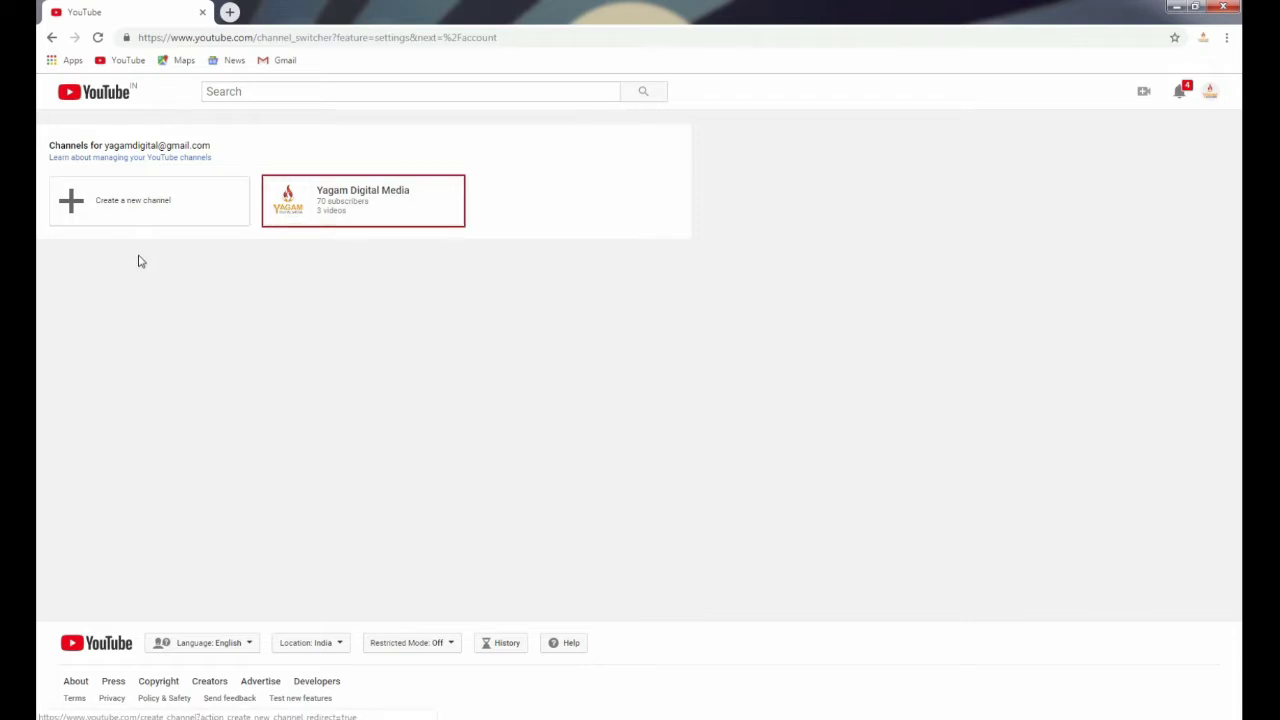
{"action": "left_click", "coordinate": [140, 211]}
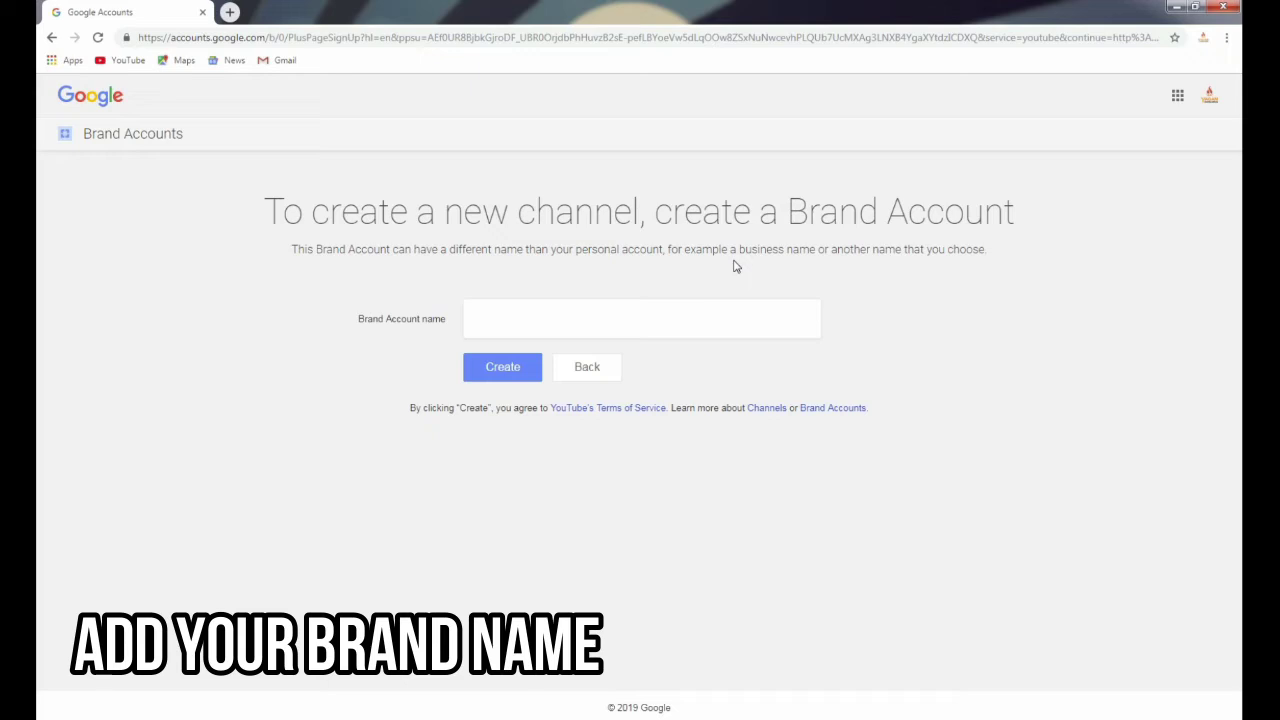
{"action": "left_click", "coordinate": [544, 322]}
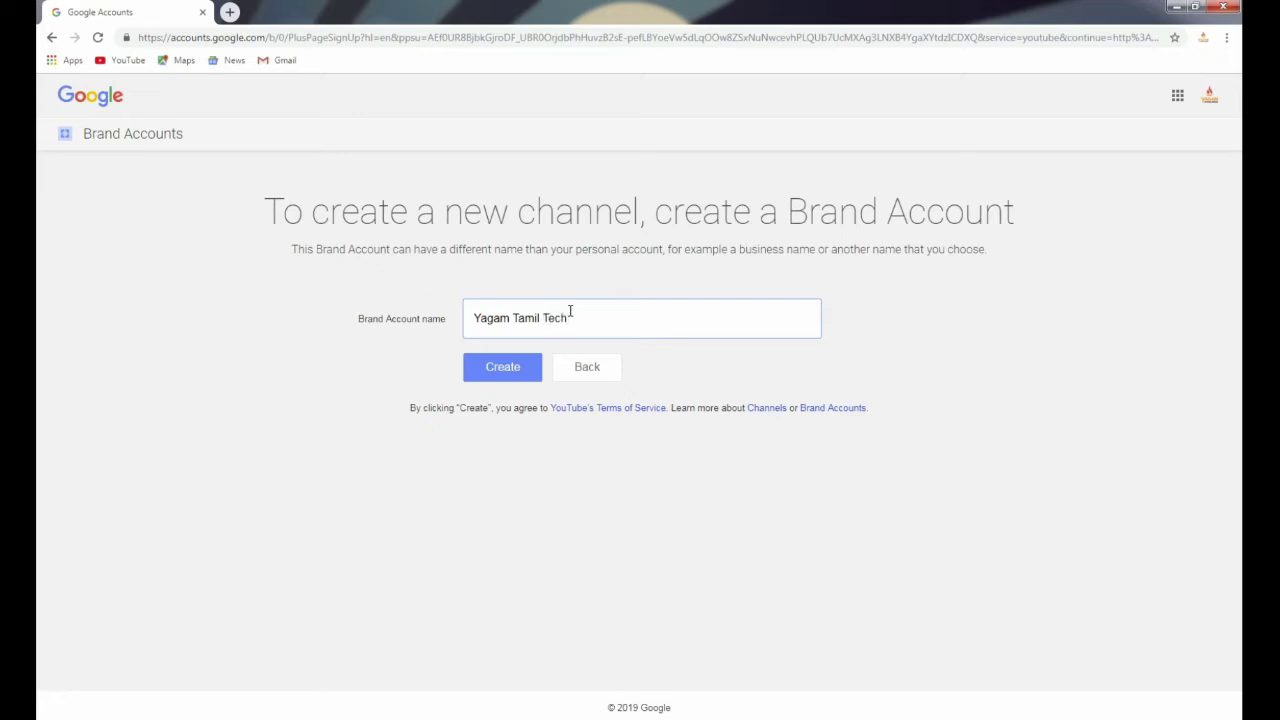
{"action": "left_click", "coordinate": [498, 366]}
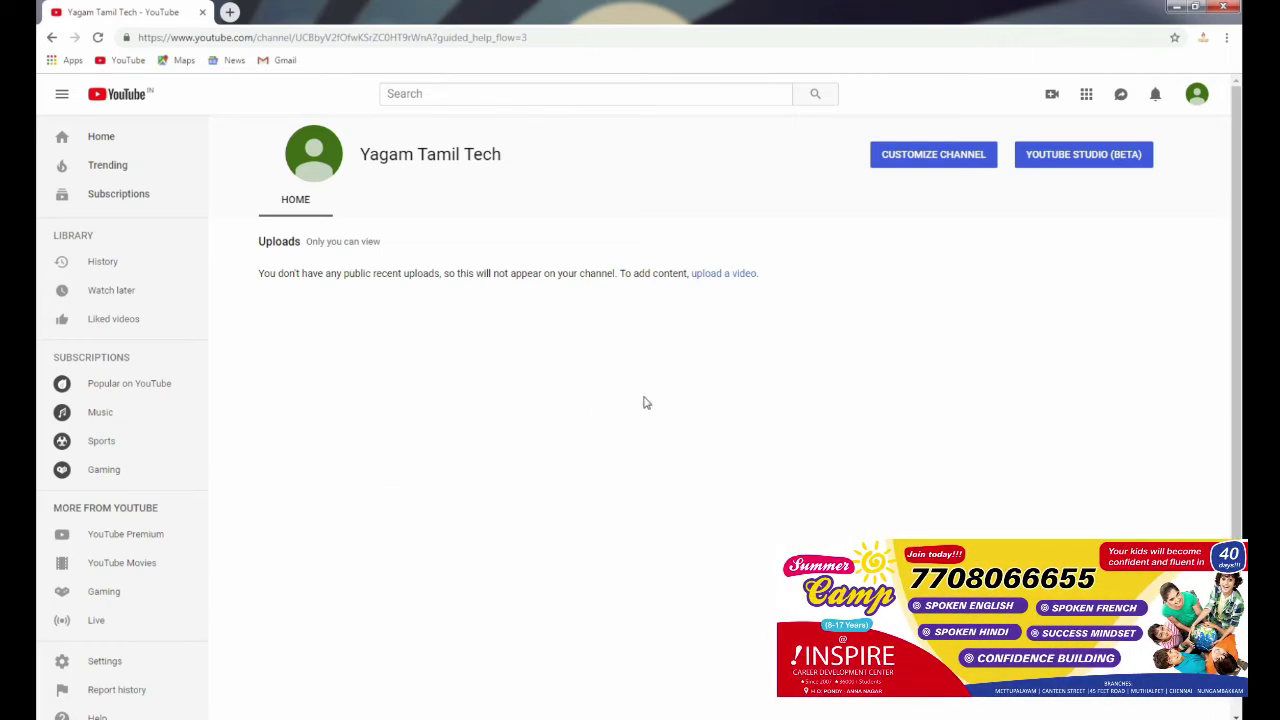
Step: Go to customizing the new channel and start editing its channel icon through the Brand Account
{"action": "left_click", "coordinate": [924, 158]}
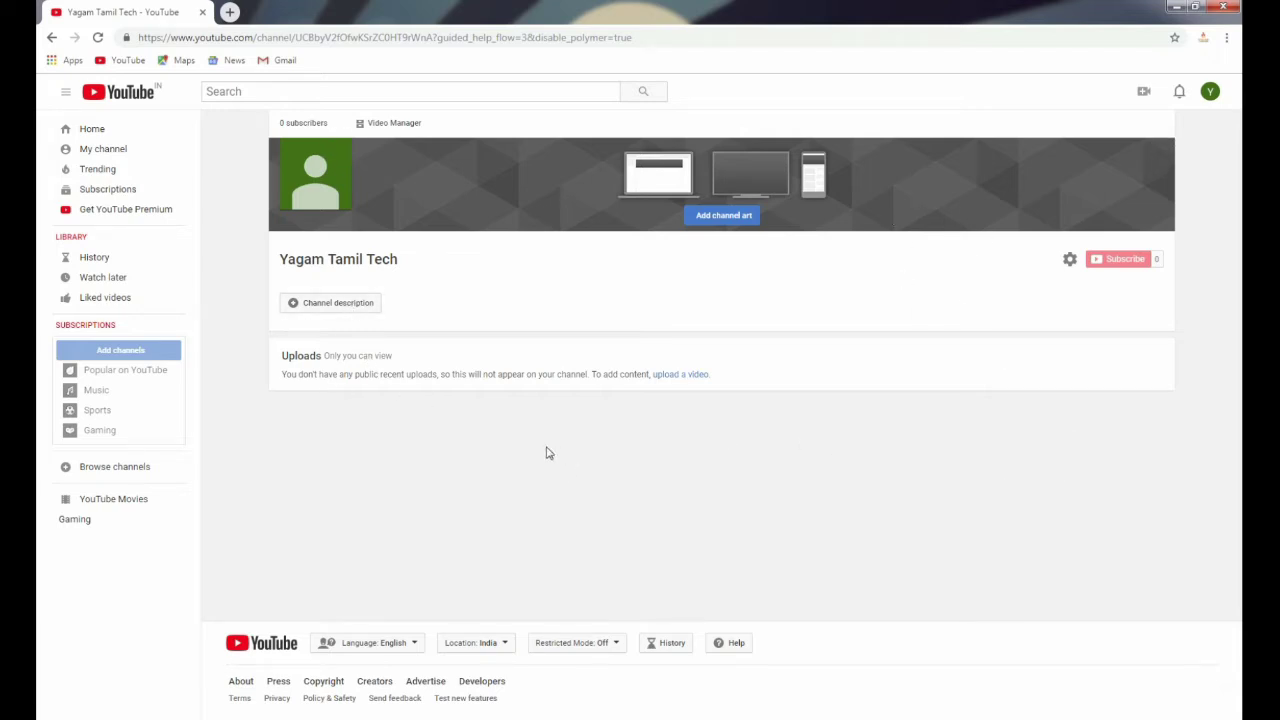
{"action": "left_click", "coordinate": [339, 150]}
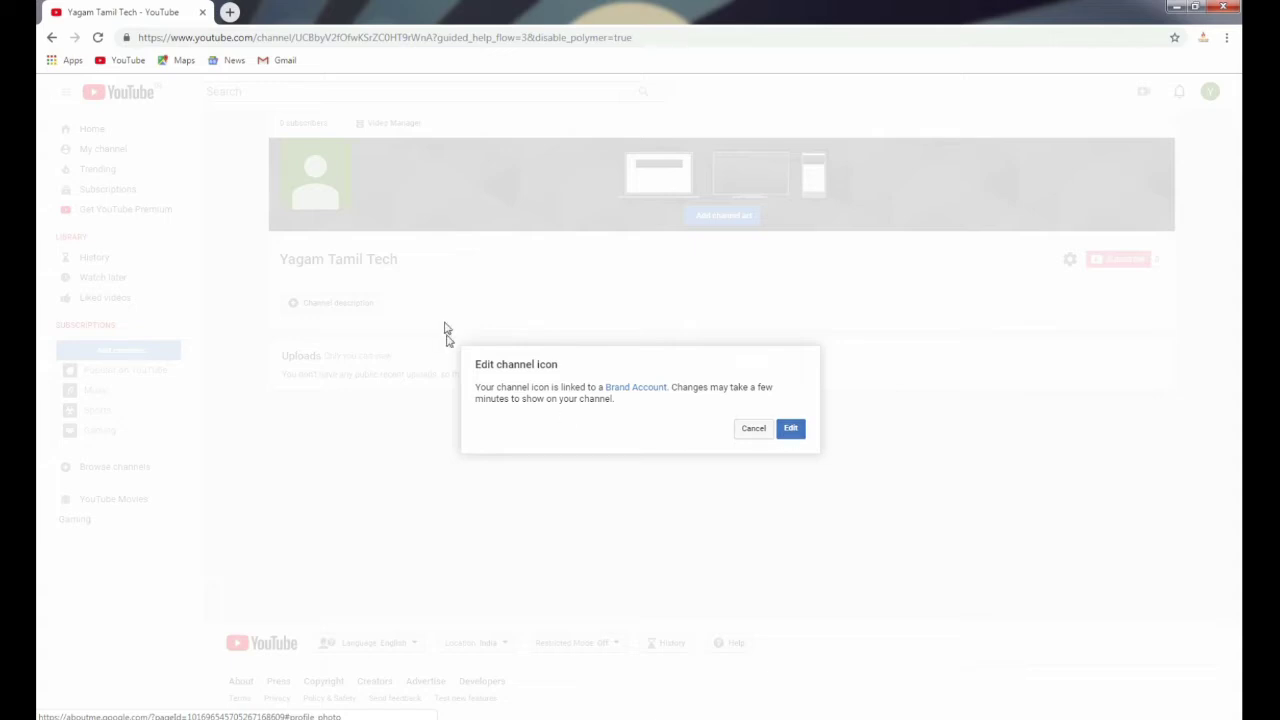
{"action": "left_click", "coordinate": [790, 429]}
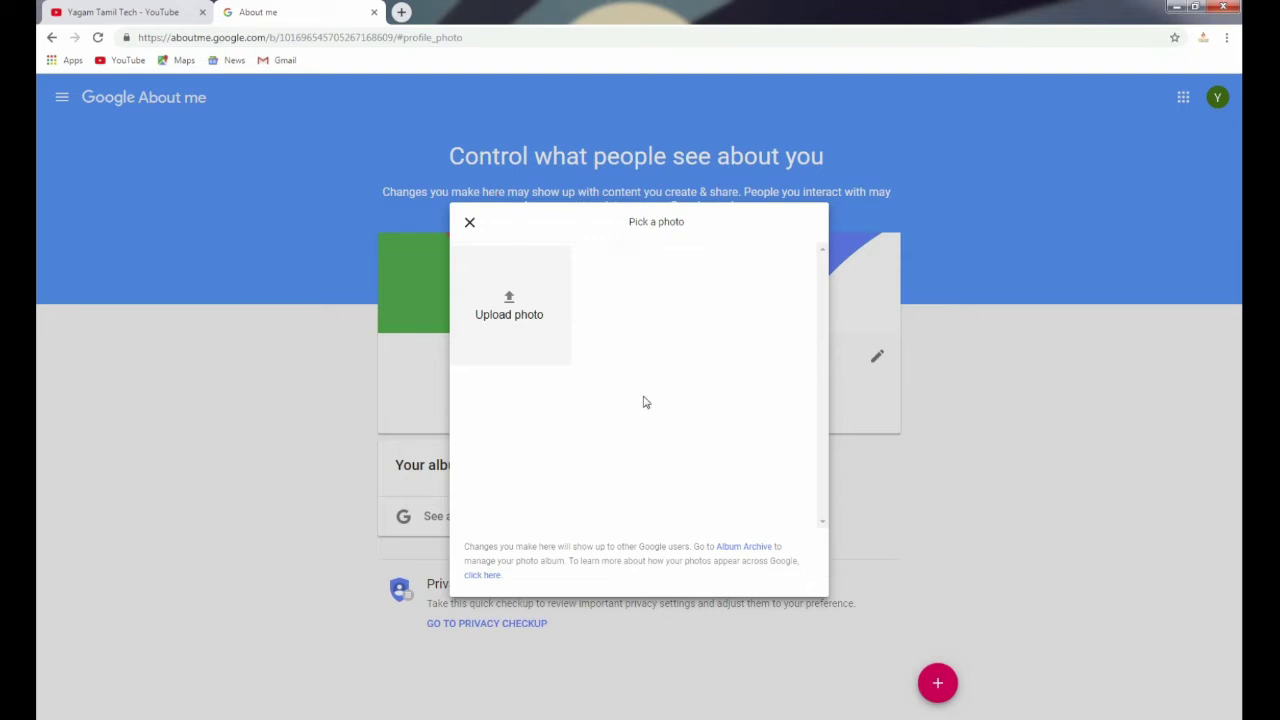
Step: Upload Yagam_Logo.png from the How to Create YouTube Channel folder as the profile photo and refresh the channel page
{"action": "key", "text": "alt+Tab"}
{"action": "key", "text": "alt+Tab"}
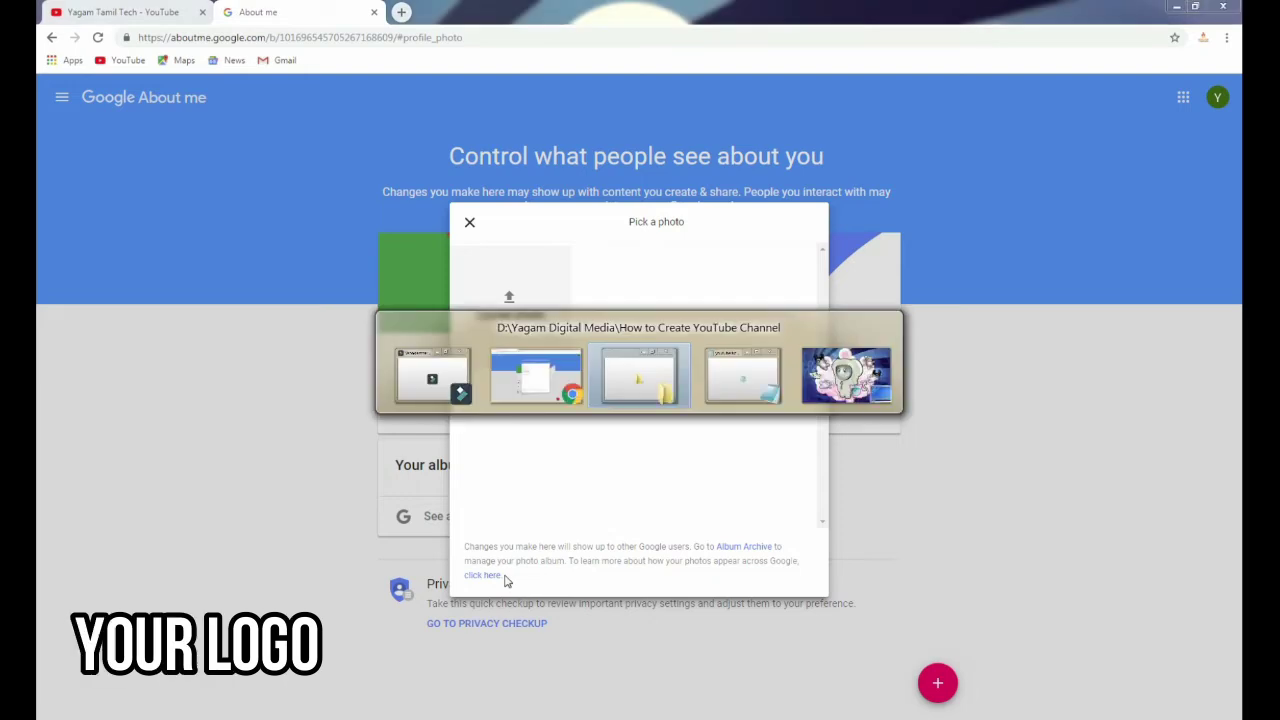
{"action": "key", "text": "alt+Tab"}
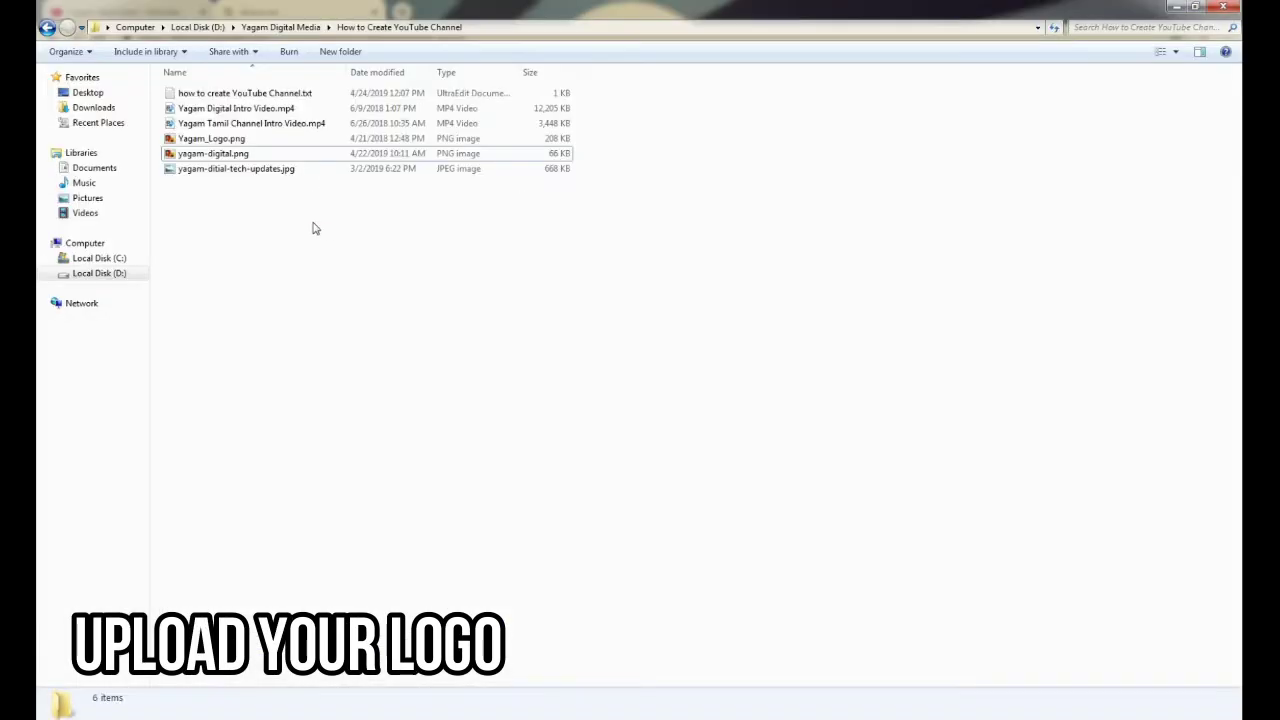
{"action": "left_click", "coordinate": [212, 139]}
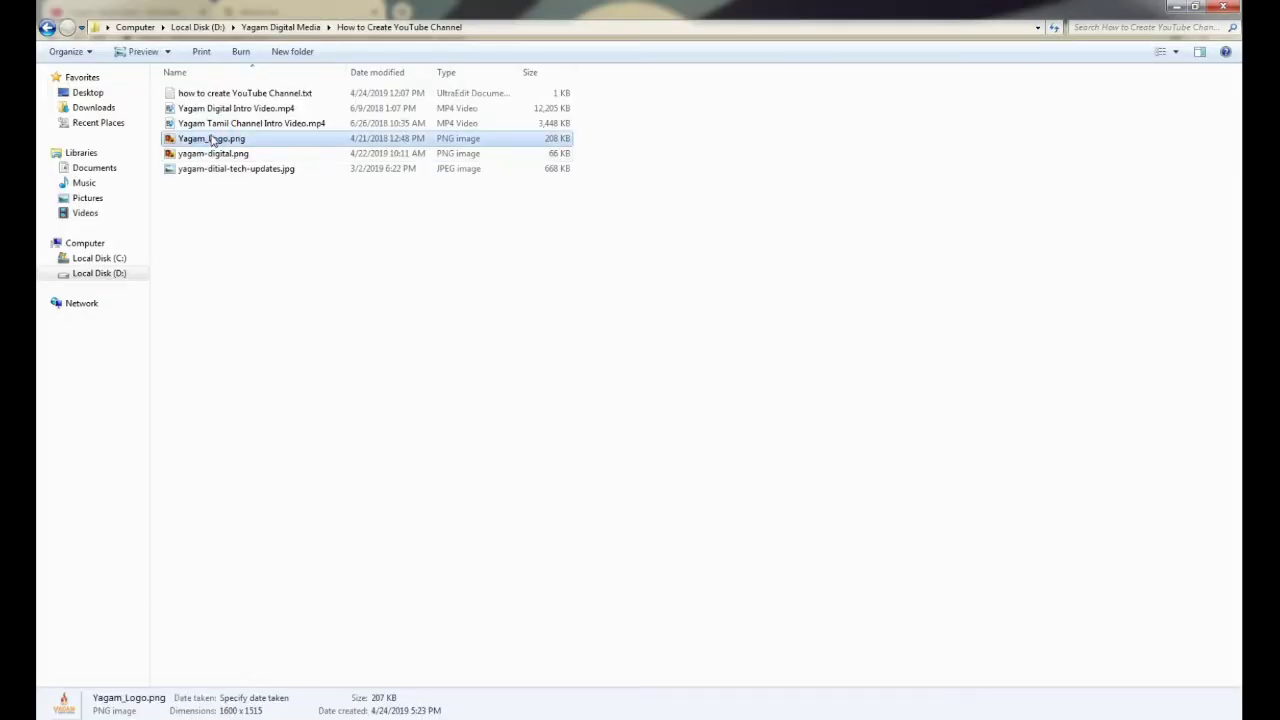
{"action": "key", "text": "alt+Tab"}
{"action": "left_click_drag", "start_coordinate": [275, 160], "coordinate": [660, 310]}
{"action": "key", "text": "alt+Tab"}
{"action": "key", "text": "alt+Tab"}
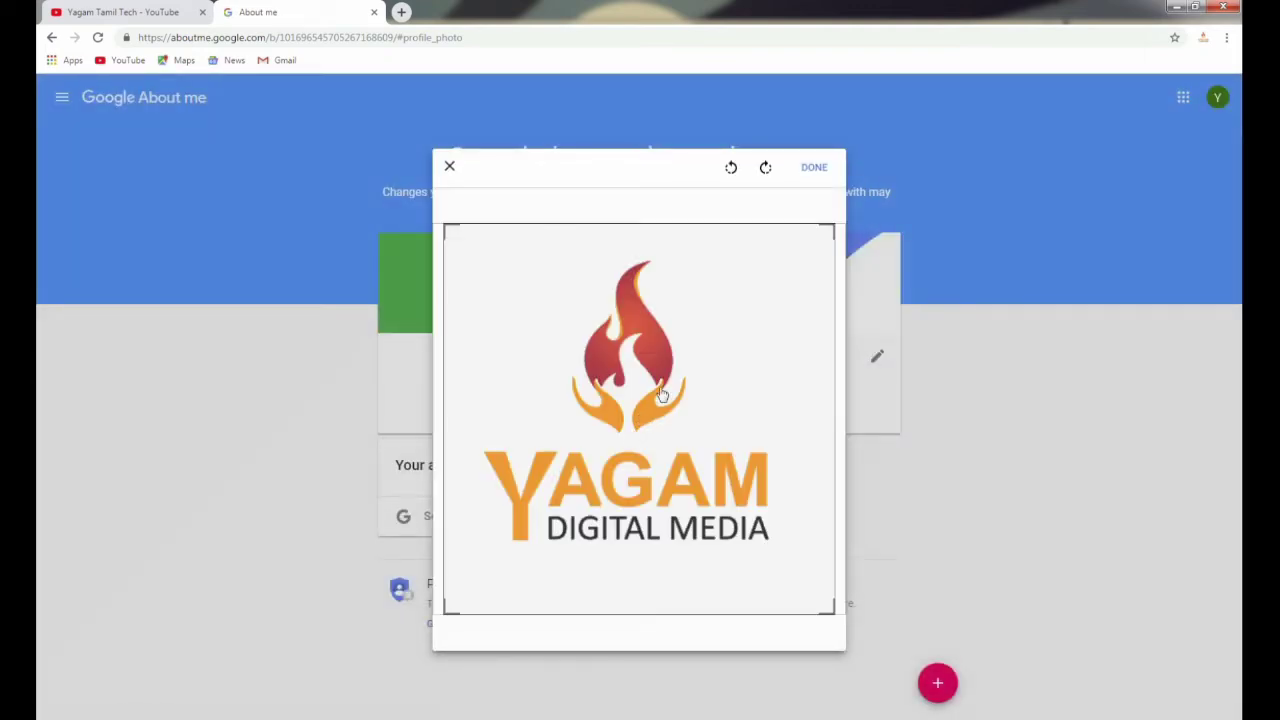
{"action": "left_click", "coordinate": [814, 168]}
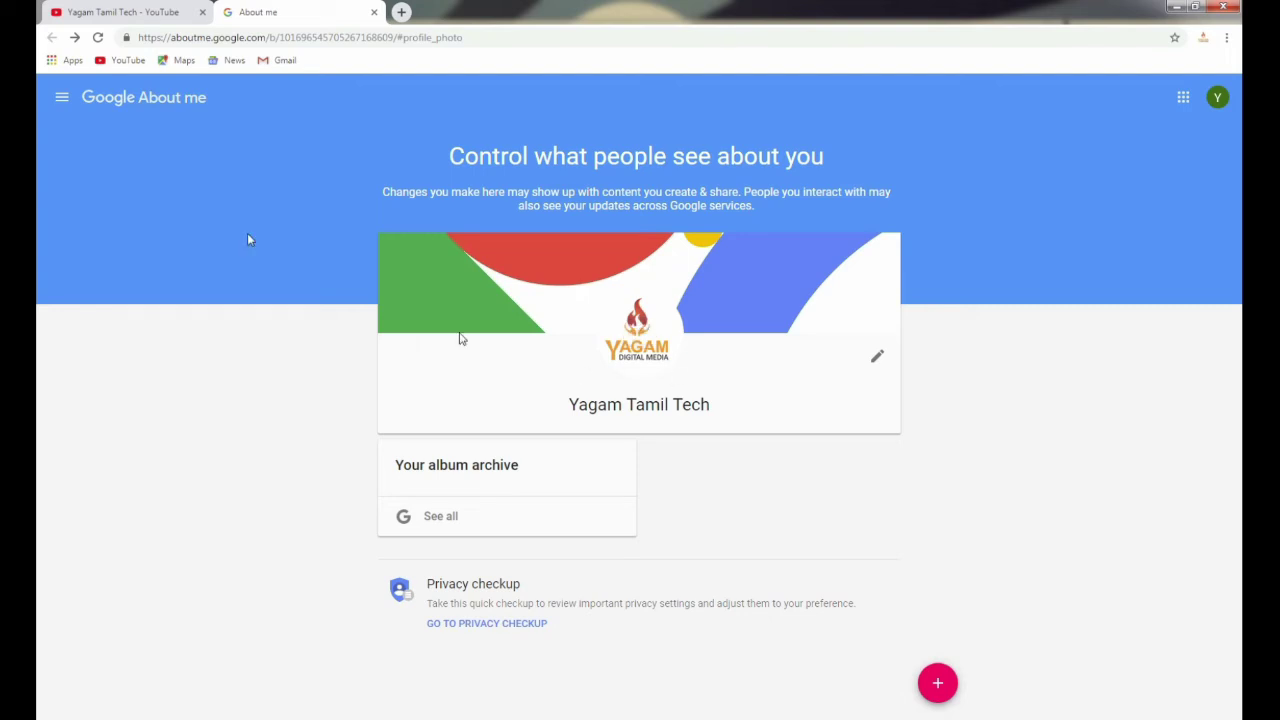
{"action": "left_click", "coordinate": [92, 12]}
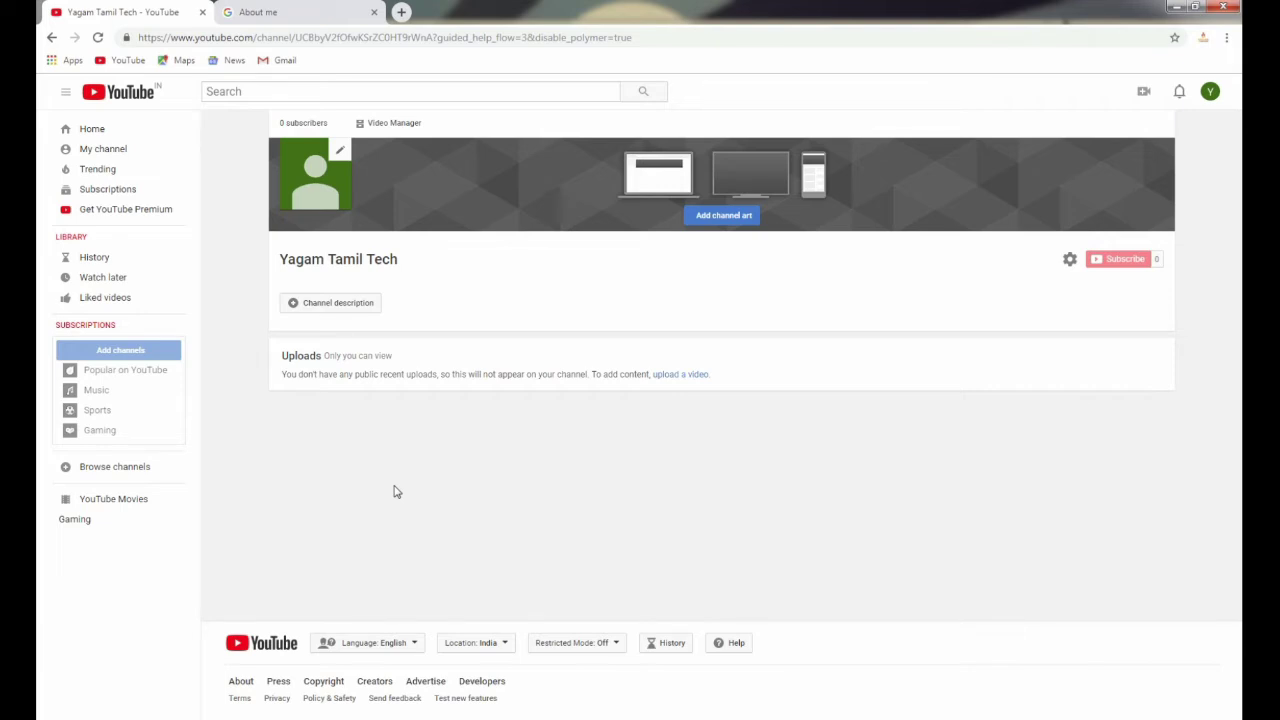
{"action": "key", "text": "F5"}
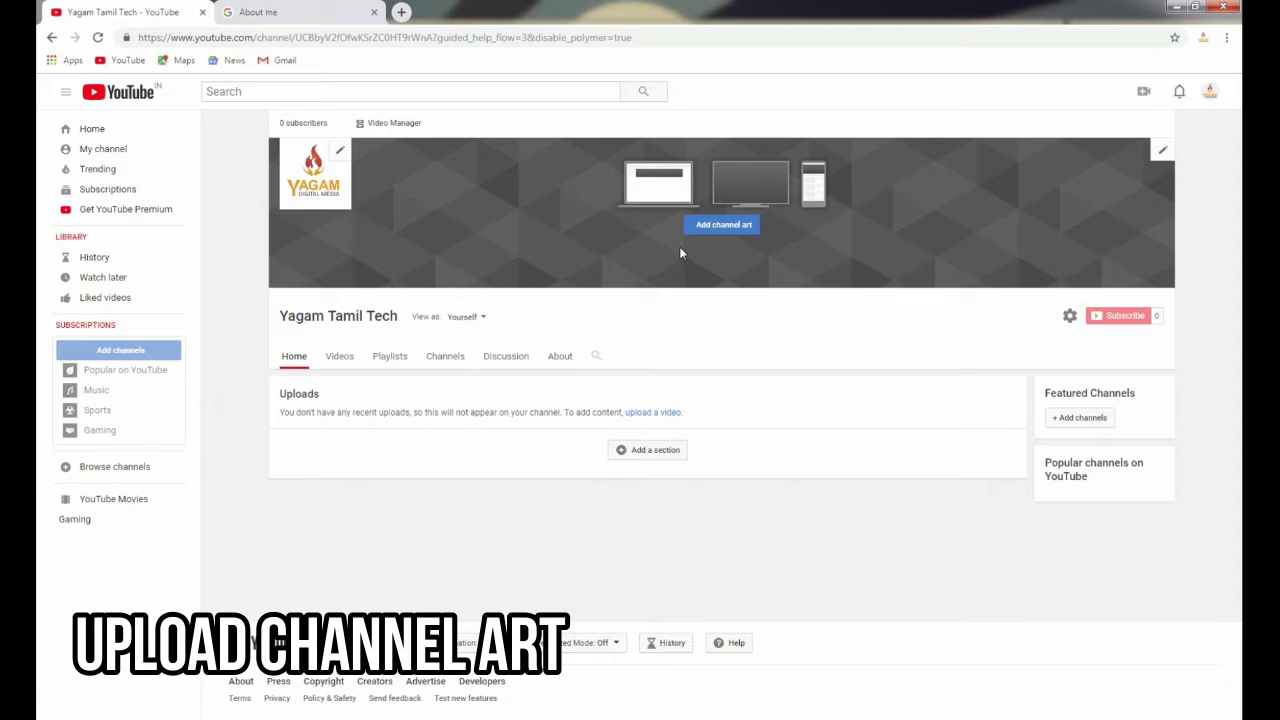
Step: Start adding channel art, look through the account's own photos and the gallery, and return to uploading a photo
{"action": "left_click", "coordinate": [721, 227]}
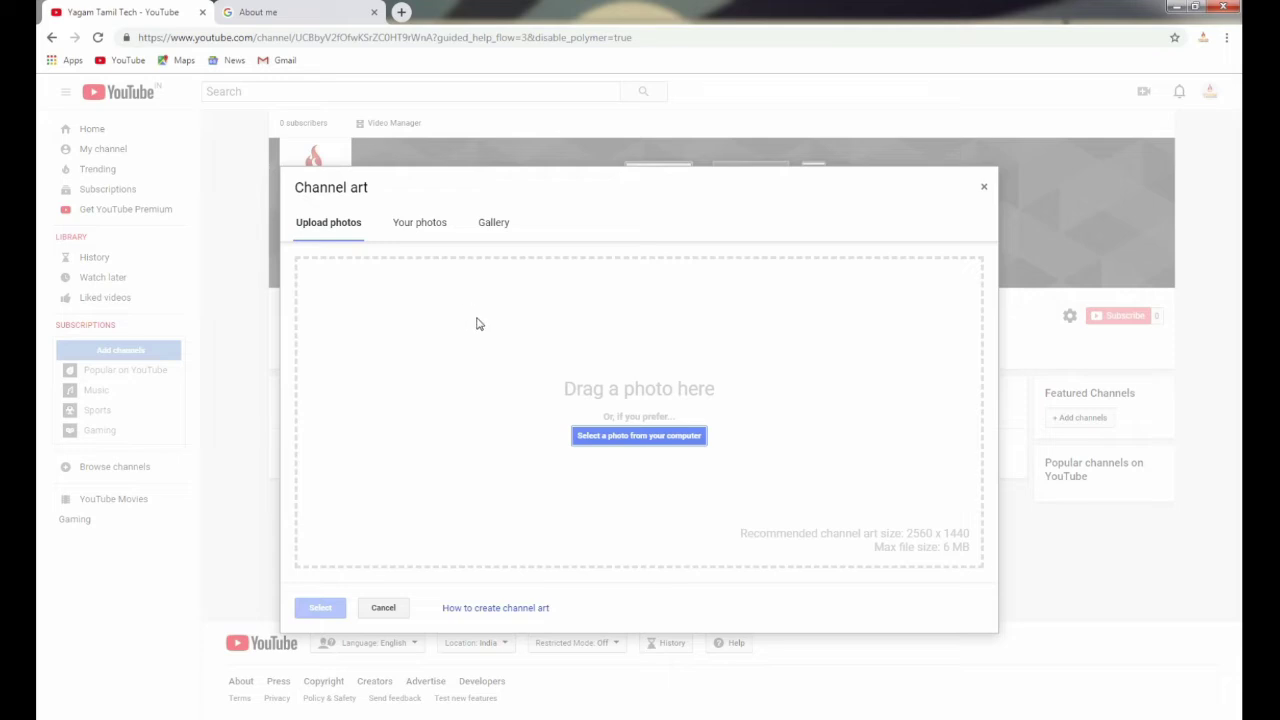
{"action": "left_click", "coordinate": [441, 224]}
{"action": "left_click", "coordinate": [491, 224]}
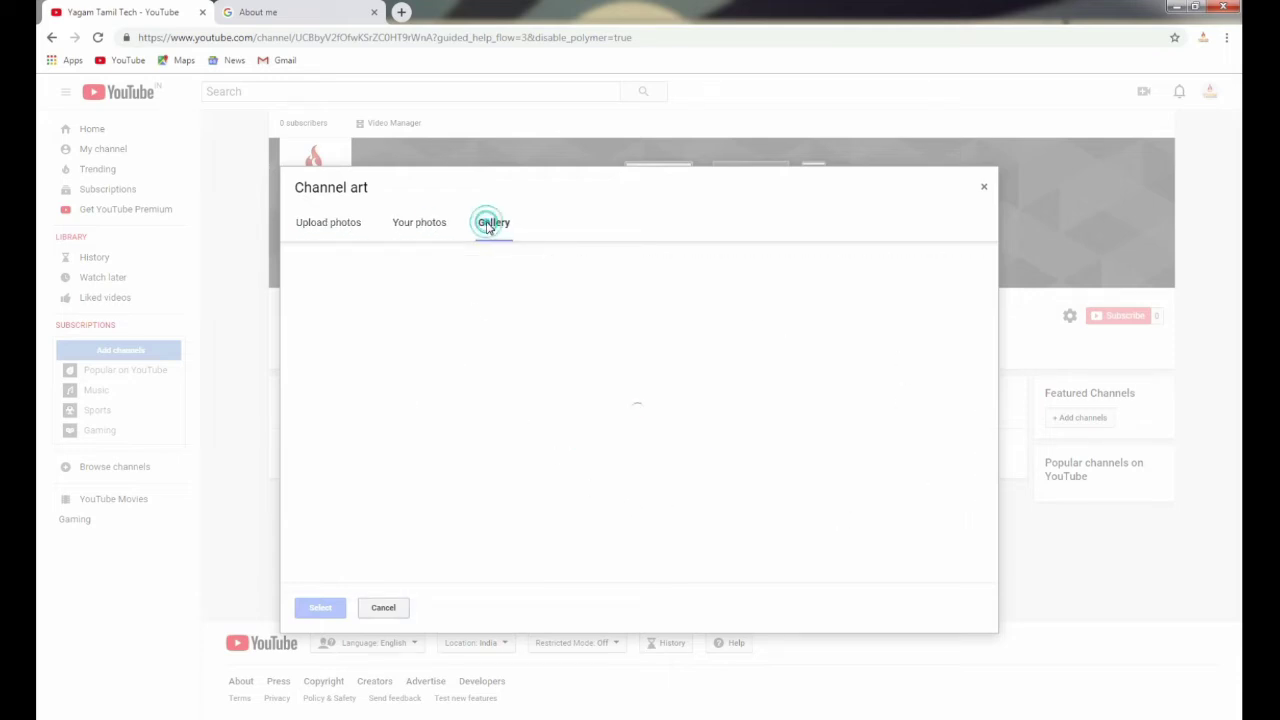
{"action": "left_click", "coordinate": [420, 228]}
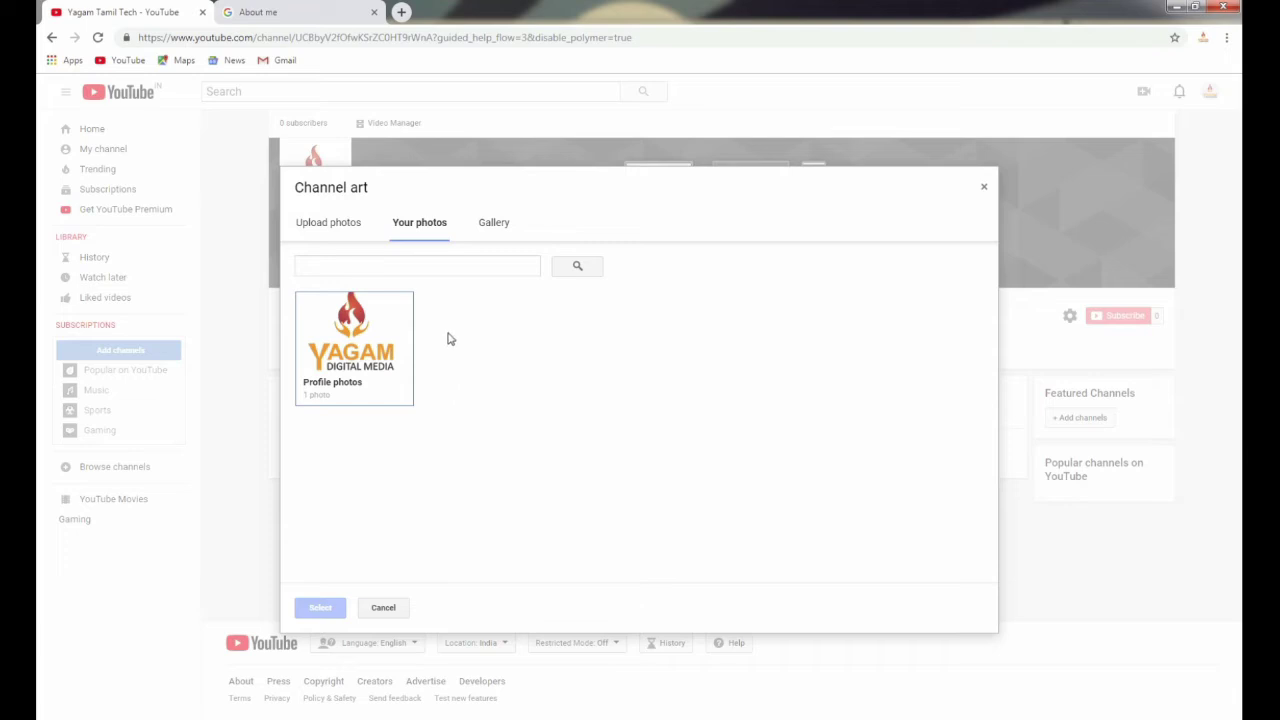
{"action": "left_click", "coordinate": [493, 224]}
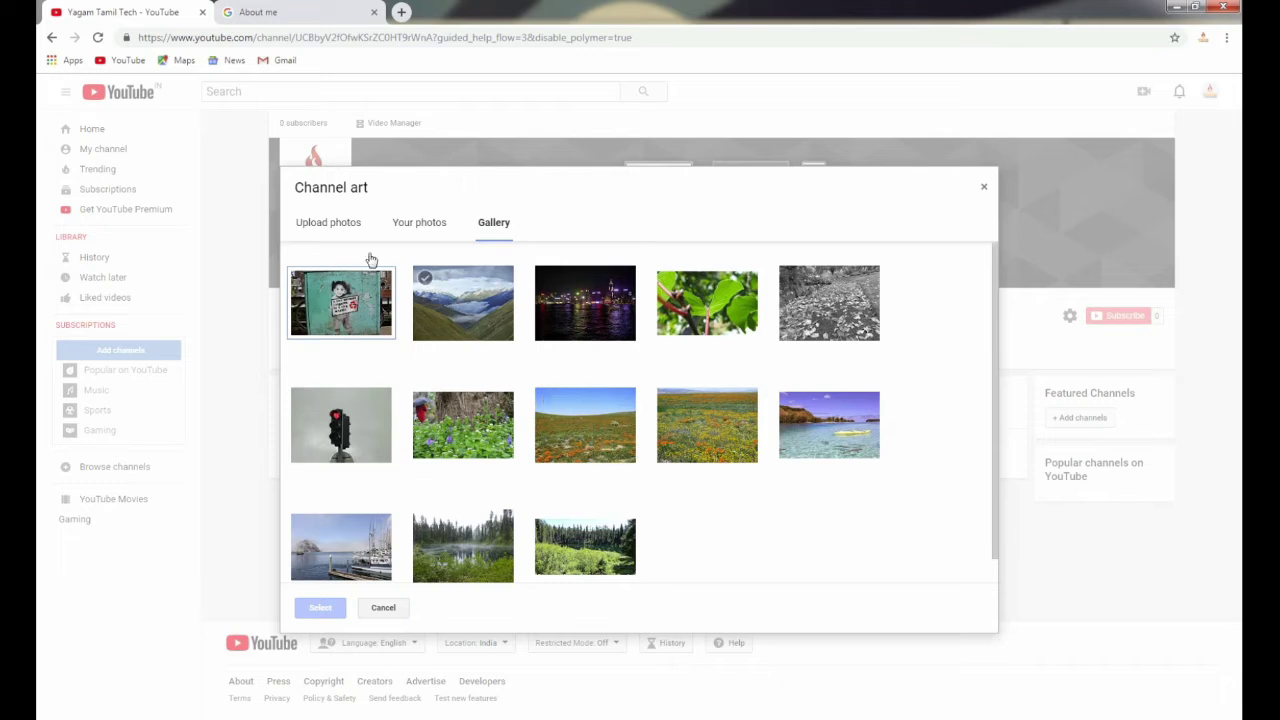
{"action": "left_click", "coordinate": [320, 224]}
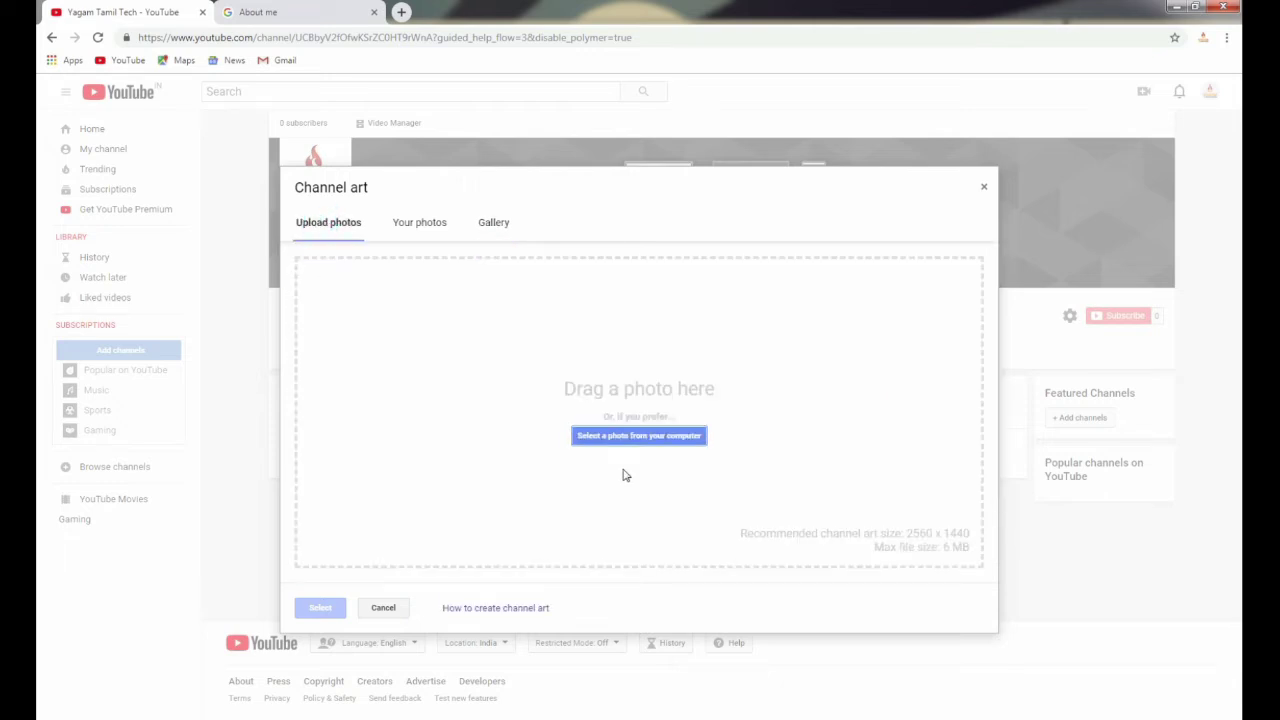
Step: Try to bring yagam-ditial-tech-updates.jpg from the file folder into the channel art upload area
{"action": "key", "text": "alt+Tab"}
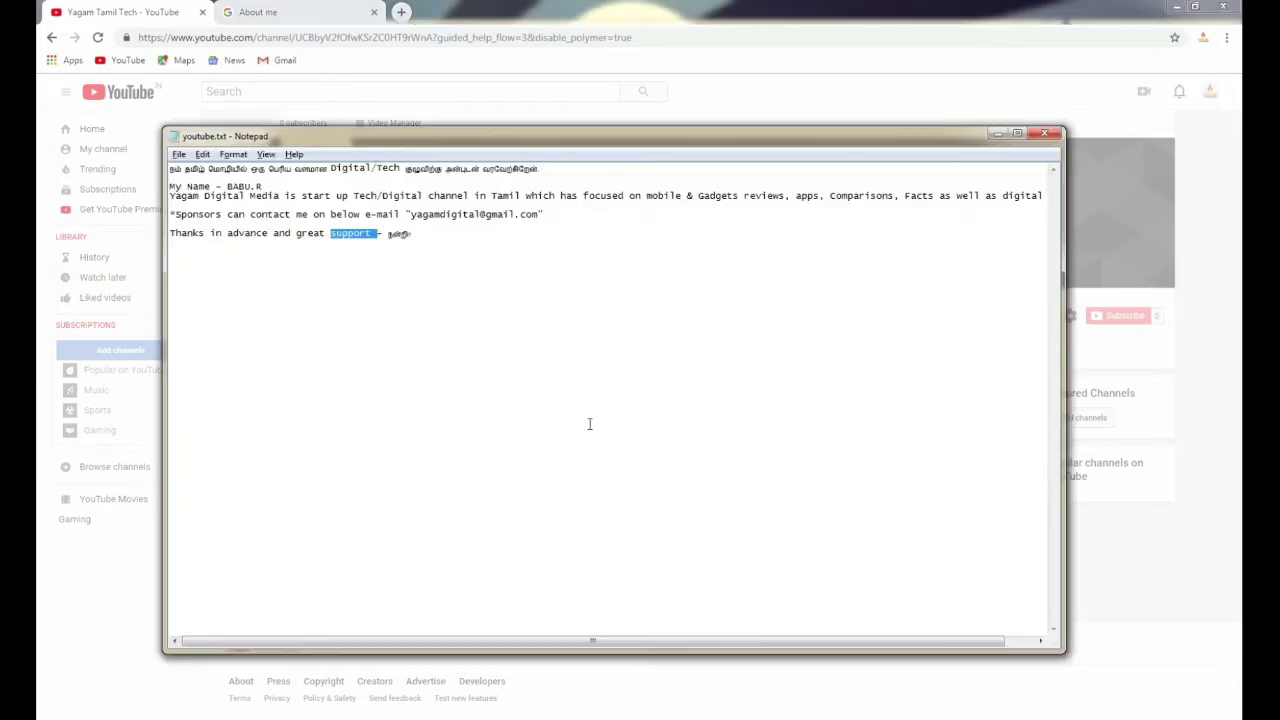
{"action": "key", "text": "alt+Tab"}
{"action": "key", "text": "alt+Tab"}
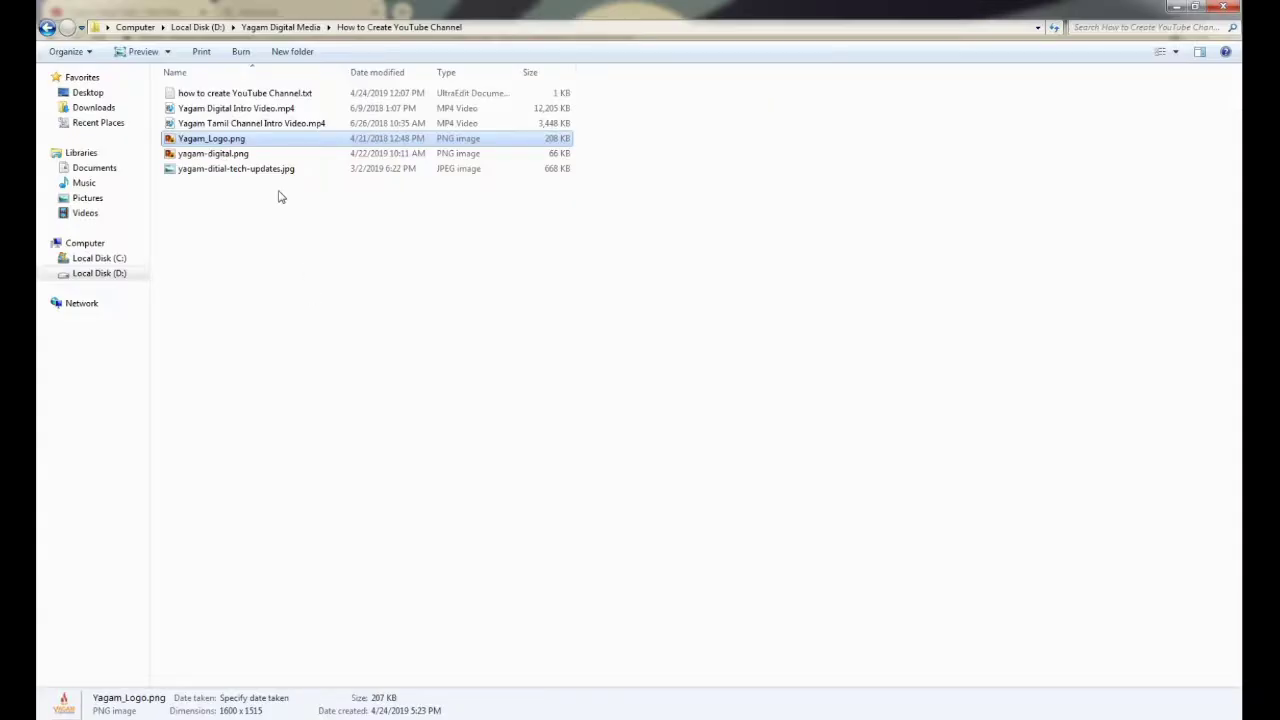
{"action": "left_click", "coordinate": [188, 155]}
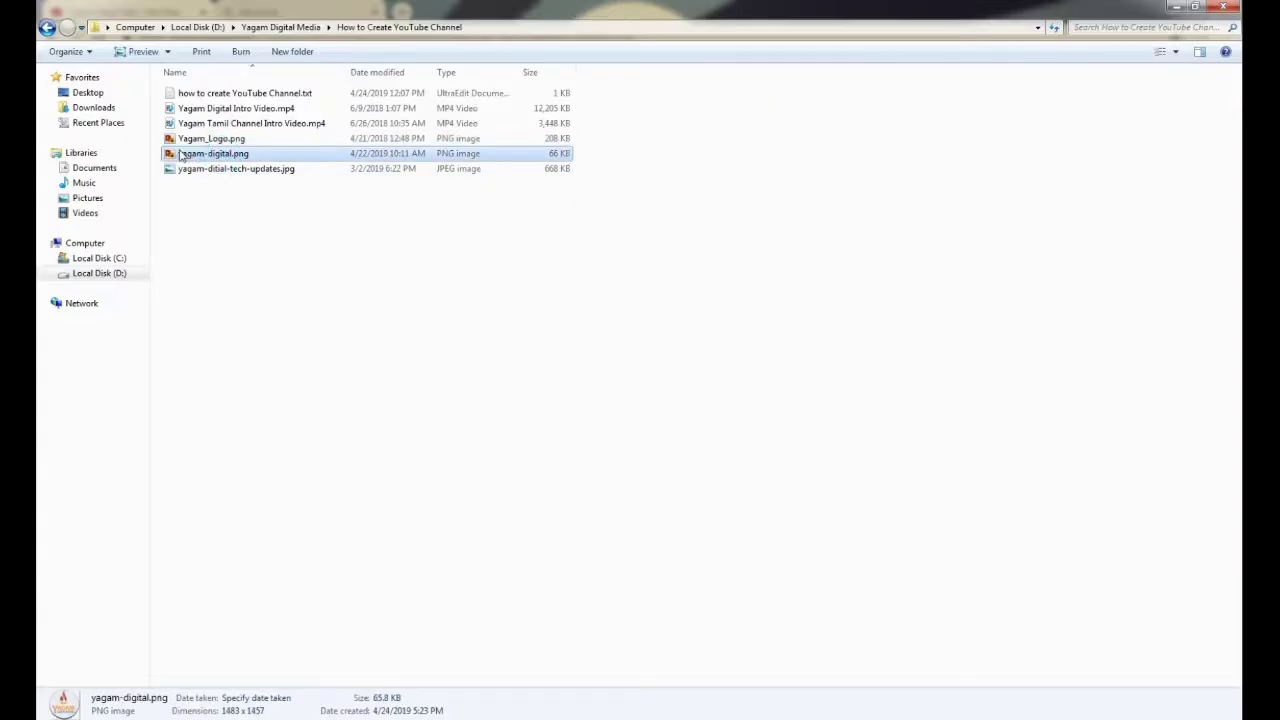
{"action": "left_click", "coordinate": [206, 123]}
{"action": "left_click_drag", "start_coordinate": [190, 168], "coordinate": [575, 404]}
{"action": "key", "text": "alt+Tab"}
{"action": "key", "text": "alt+Tab"}
{"action": "key", "text": "alt+Tab"}
{"action": "key", "text": "alt+Tab"}
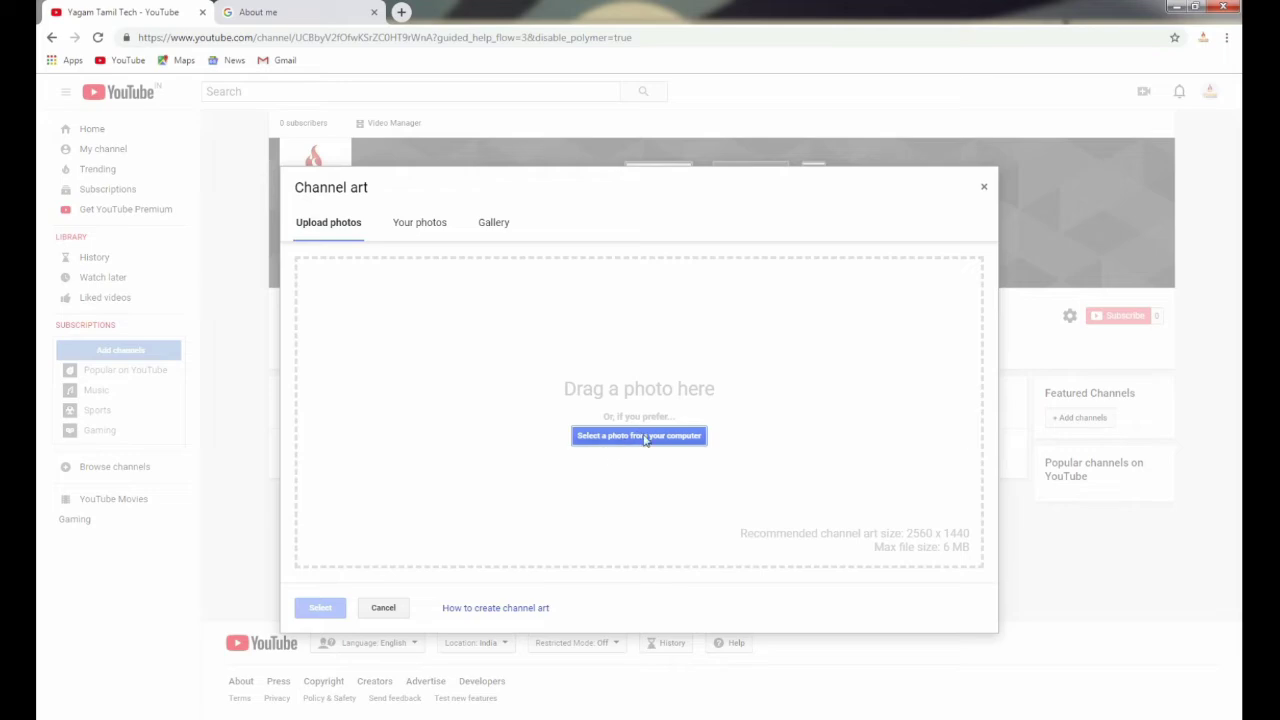
Step: Upload yagam-ditial-tech-updates.jpg from the file folder, check its crop, and apply it as the channel art
{"action": "key", "text": "alt+Tab"}
{"action": "key", "text": "alt+Tab"}
{"action": "left_click_drag", "start_coordinate": [214, 170], "coordinate": [572, 383]}
{"action": "key", "text": "alt+Tab"}
{"action": "key", "text": "Tab"}
{"action": "key", "text": "Tab"}
{"action": "key", "text": "shift+Tab"}
{"action": "key", "text": "shift+Tab"}
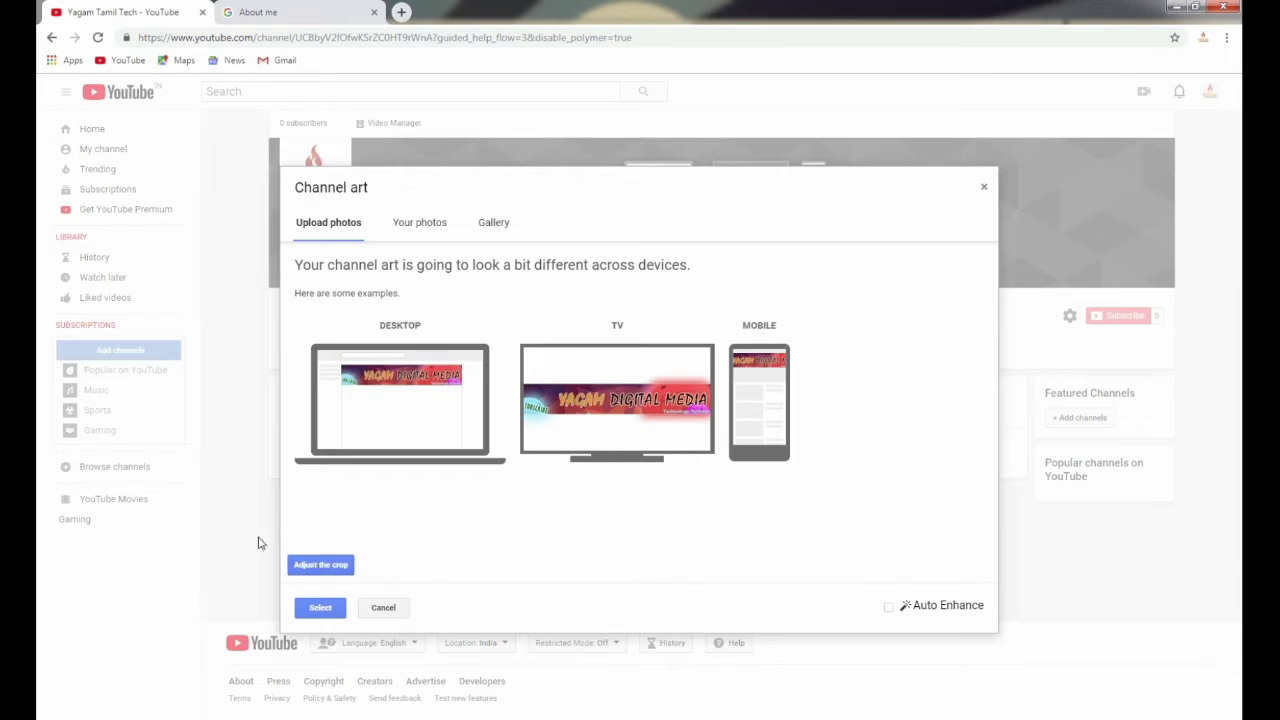
{"action": "left_click", "coordinate": [316, 569]}
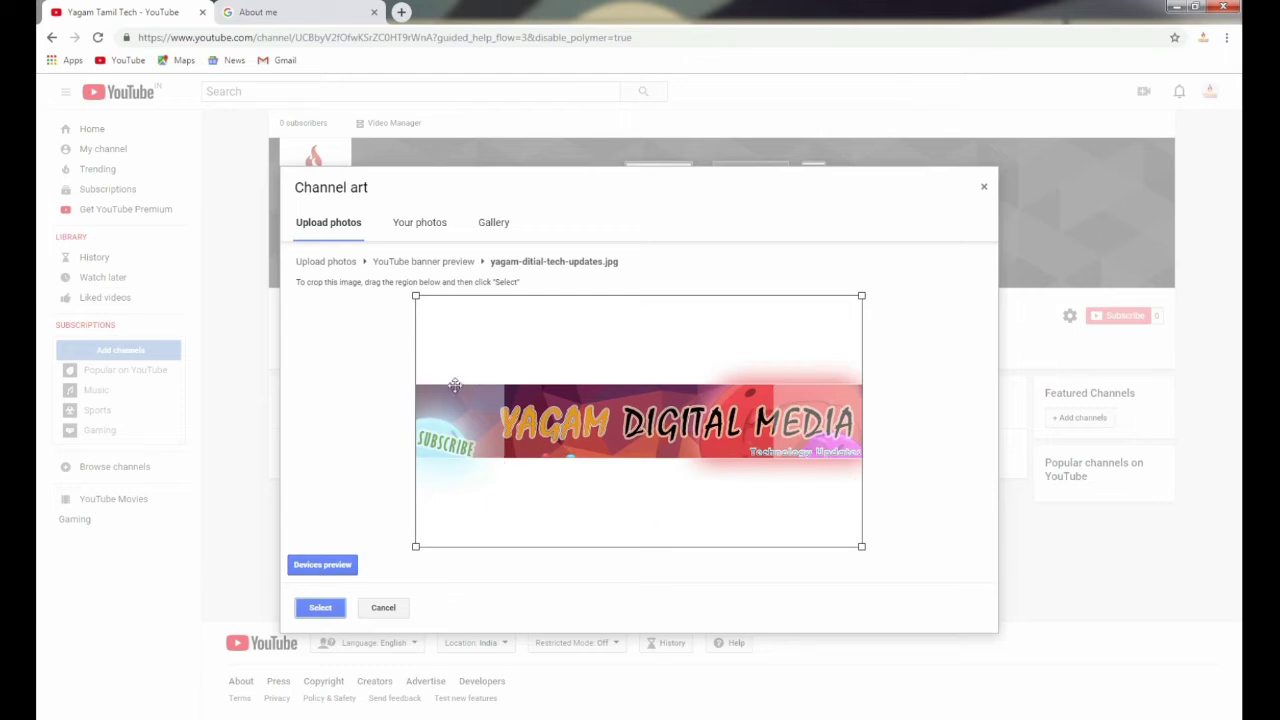
{"action": "left_click", "coordinate": [314, 610]}
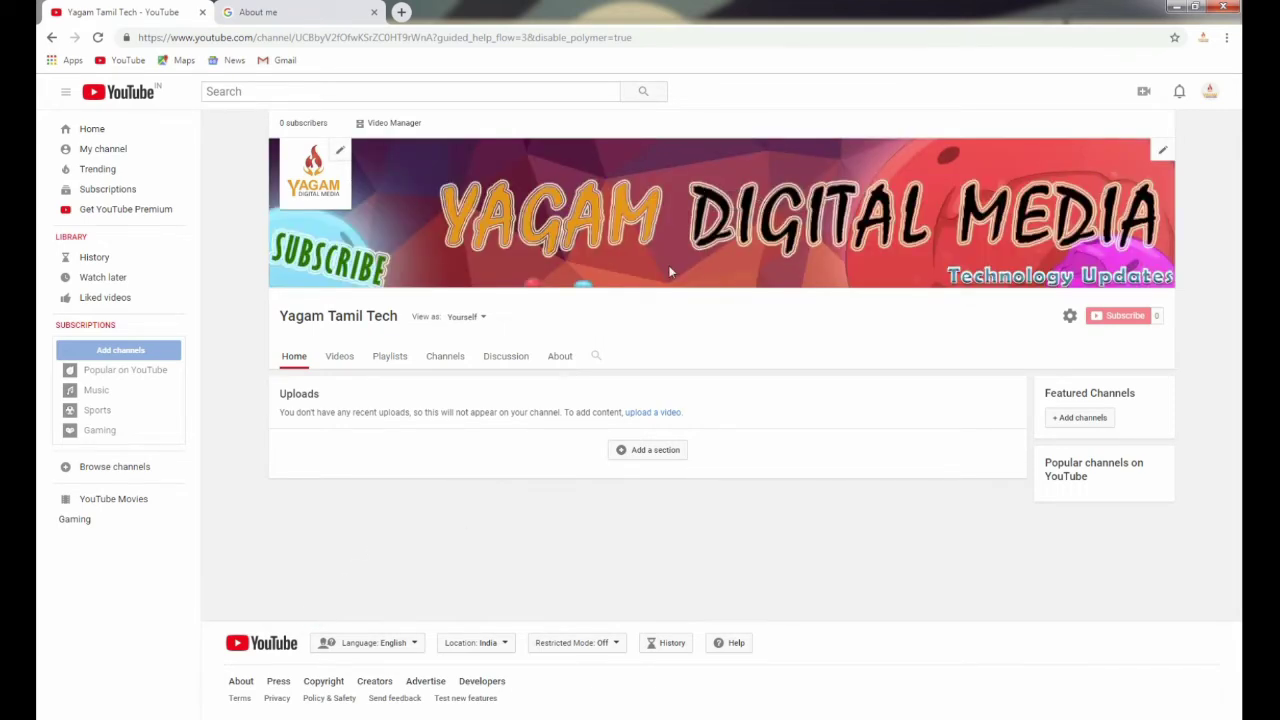
Step: Open the channel settings to review the privacy, layout and discussion options
{"action": "left_click", "coordinate": [1070, 318]}
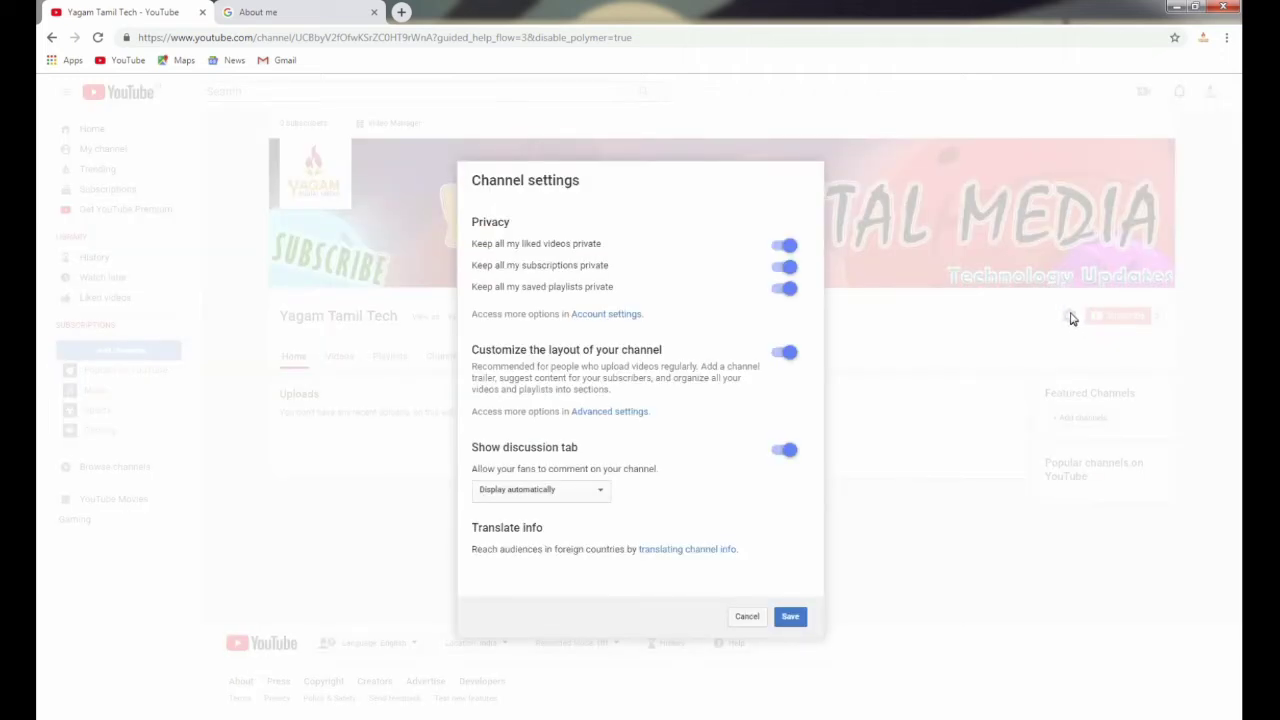
{"action": "left_click", "coordinate": [745, 616]}
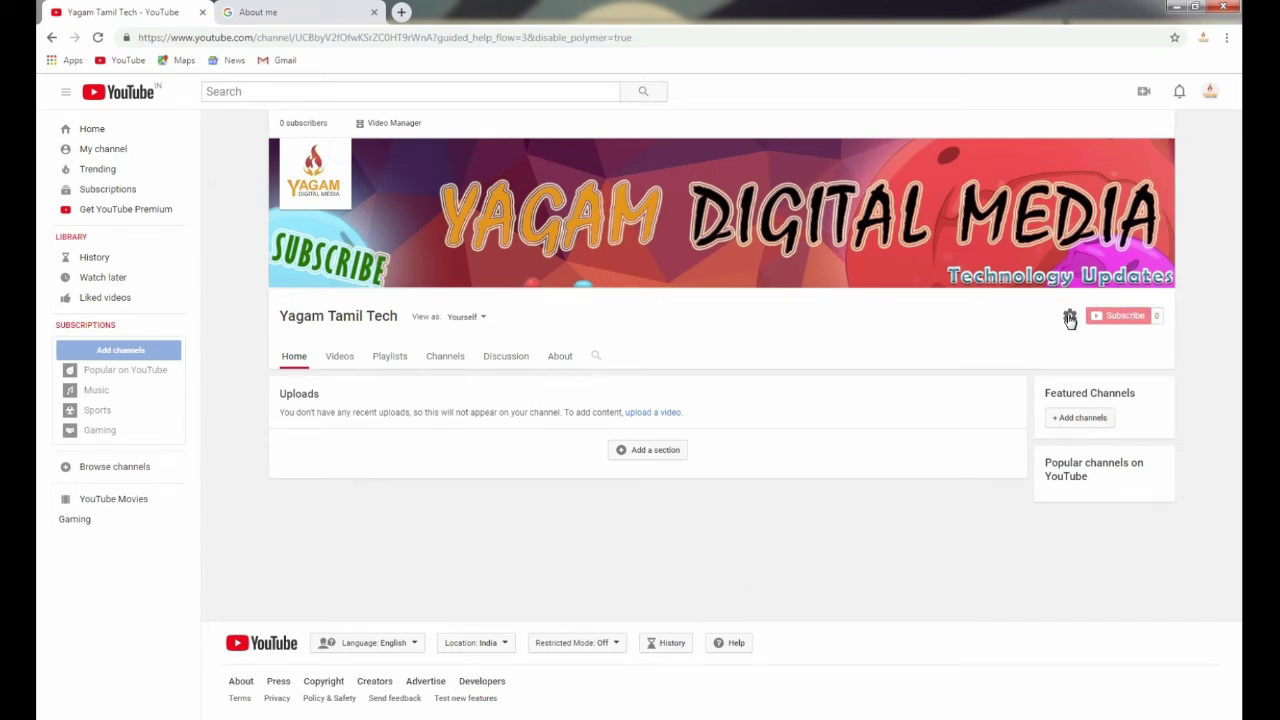
{"action": "left_click", "coordinate": [1069, 318]}
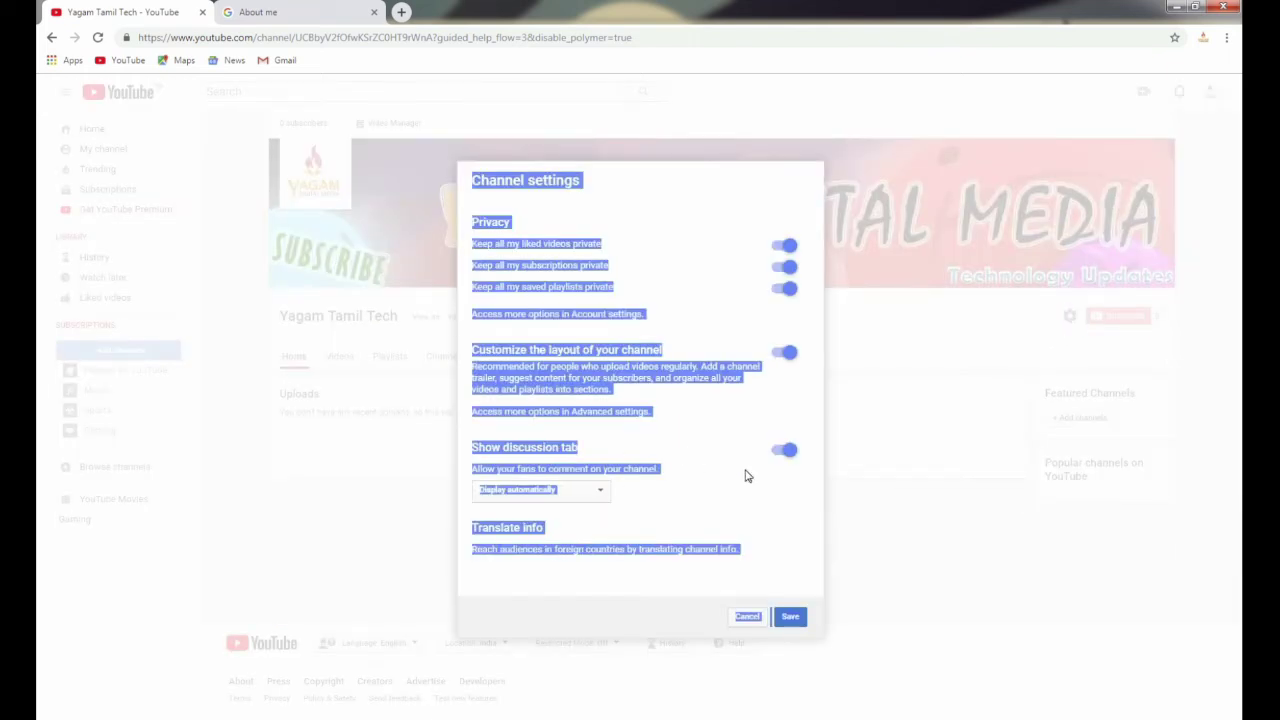
Step: Save the channel settings with the three privacy options, layout customization and the automatically displayed discussion tab turned on
{"action": "left_click", "coordinate": [744, 468]}
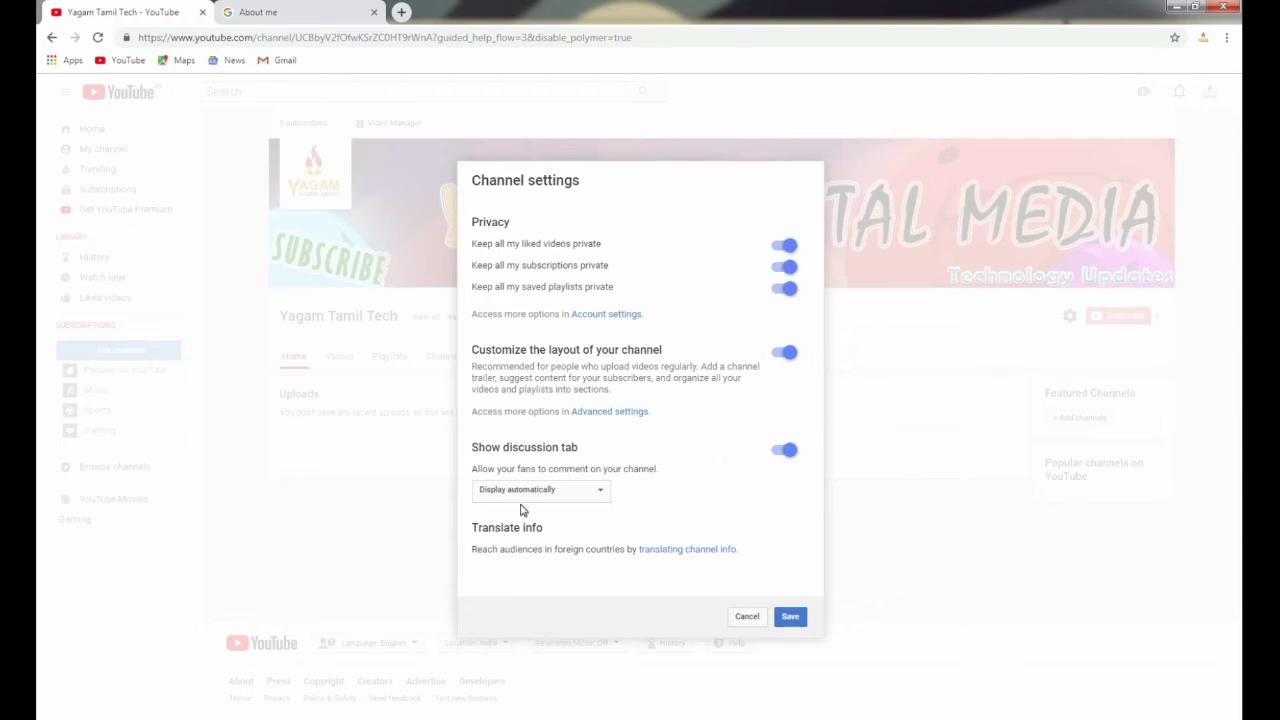
{"action": "left_click", "coordinate": [786, 618]}
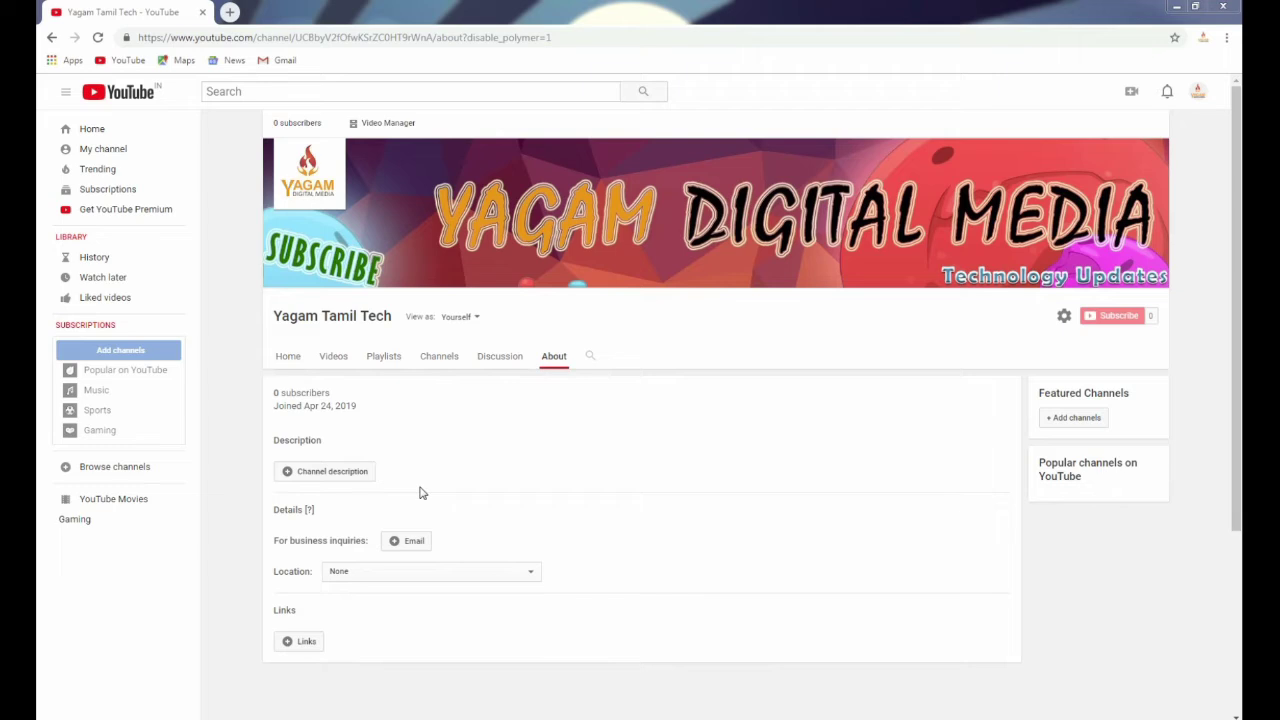
Step: Paste the prepared channel introduction into the channel description and set the channel's location to India
{"action": "left_click", "coordinate": [346, 475]}
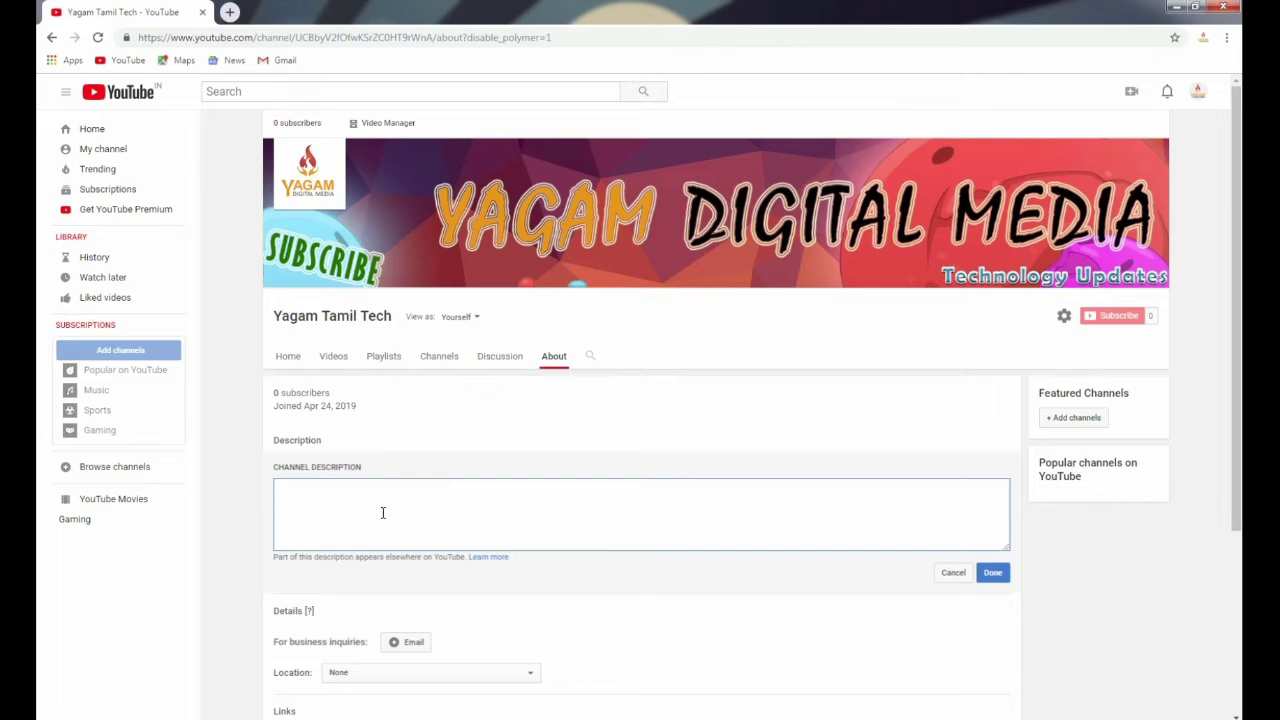
{"action": "key", "text": "ctrl+v"}
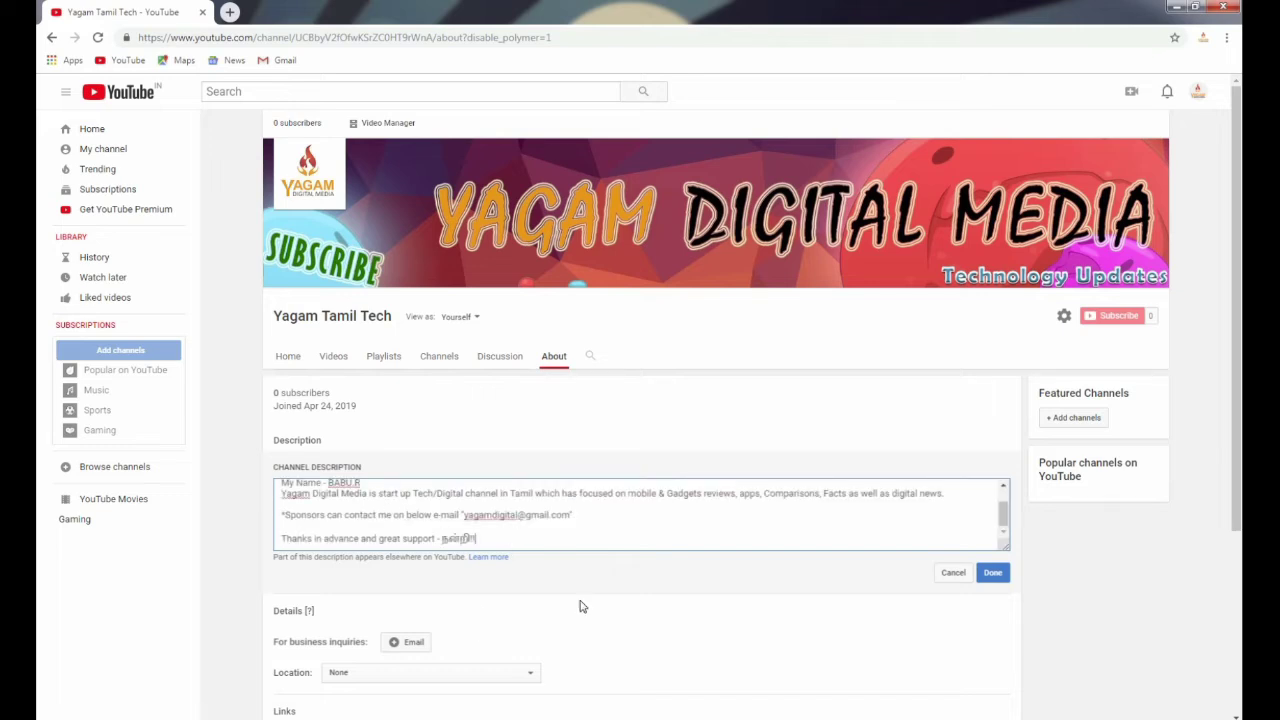
{"action": "scroll", "coordinate": [560, 606], "scroll_direction": "down", "scroll_amount": 1}
{"action": "left_click", "coordinate": [377, 603]}
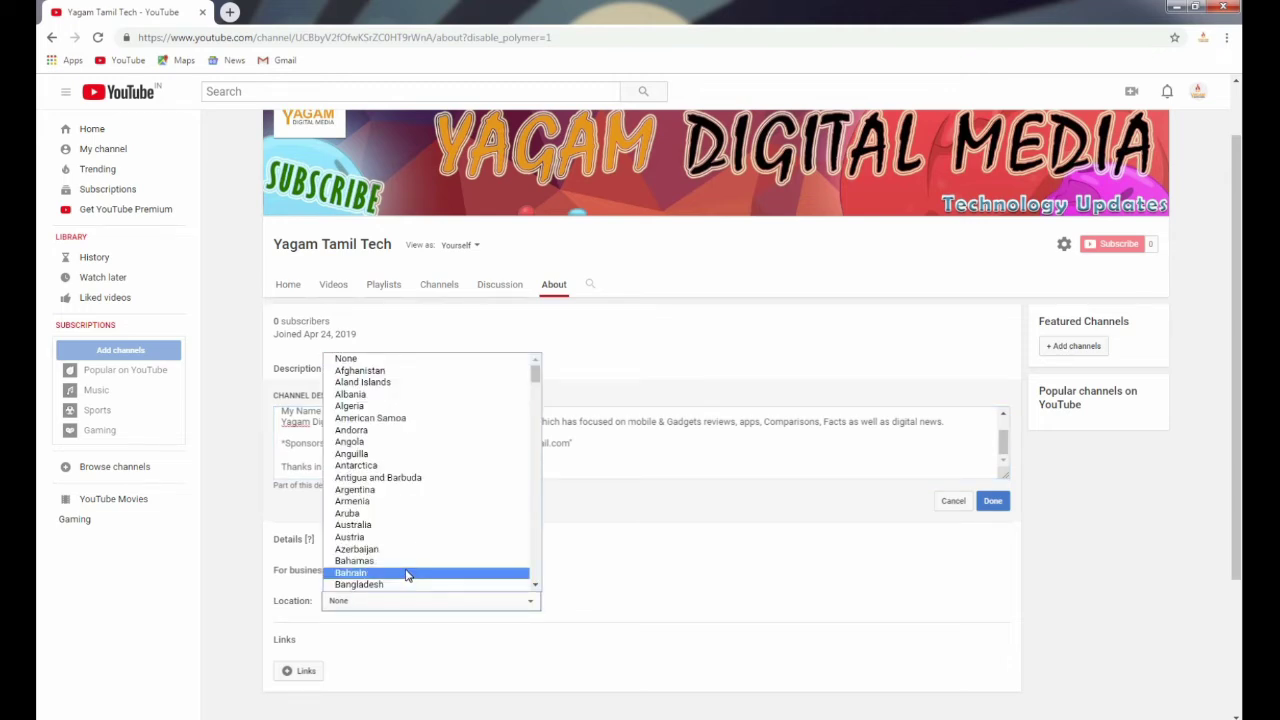
{"action": "scroll", "coordinate": [407, 575], "scroll_direction": "down", "scroll_amount": 8}
{"action": "key", "text": "Down"}
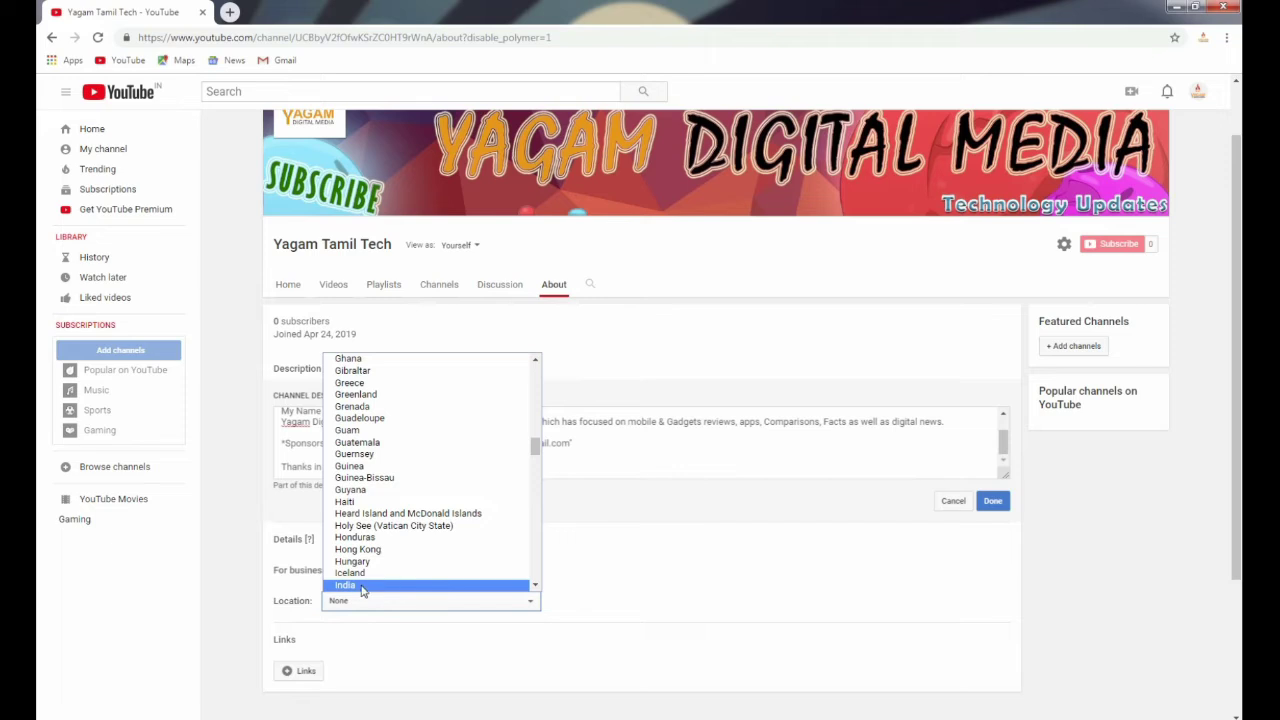
{"action": "left_click", "coordinate": [369, 587]}
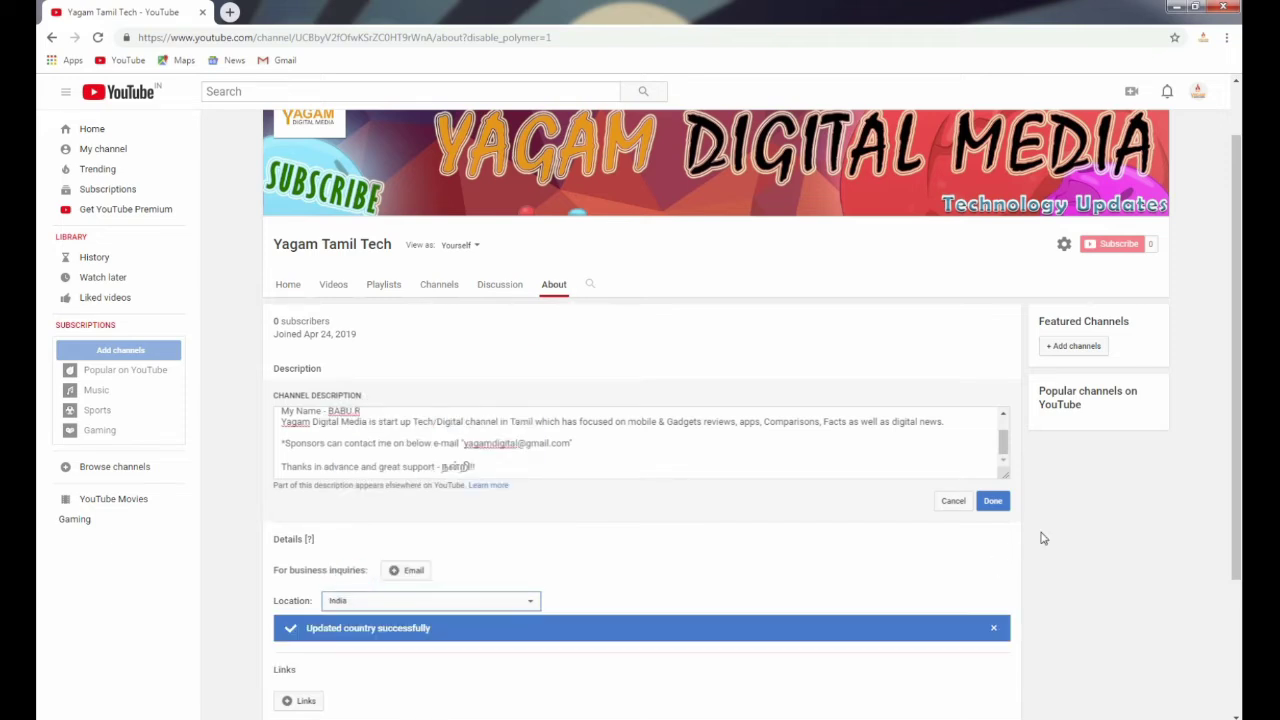
Step: Save the channel description and expand it to show its full text
{"action": "scroll", "coordinate": [688, 560], "scroll_direction": "down", "scroll_amount": 1}
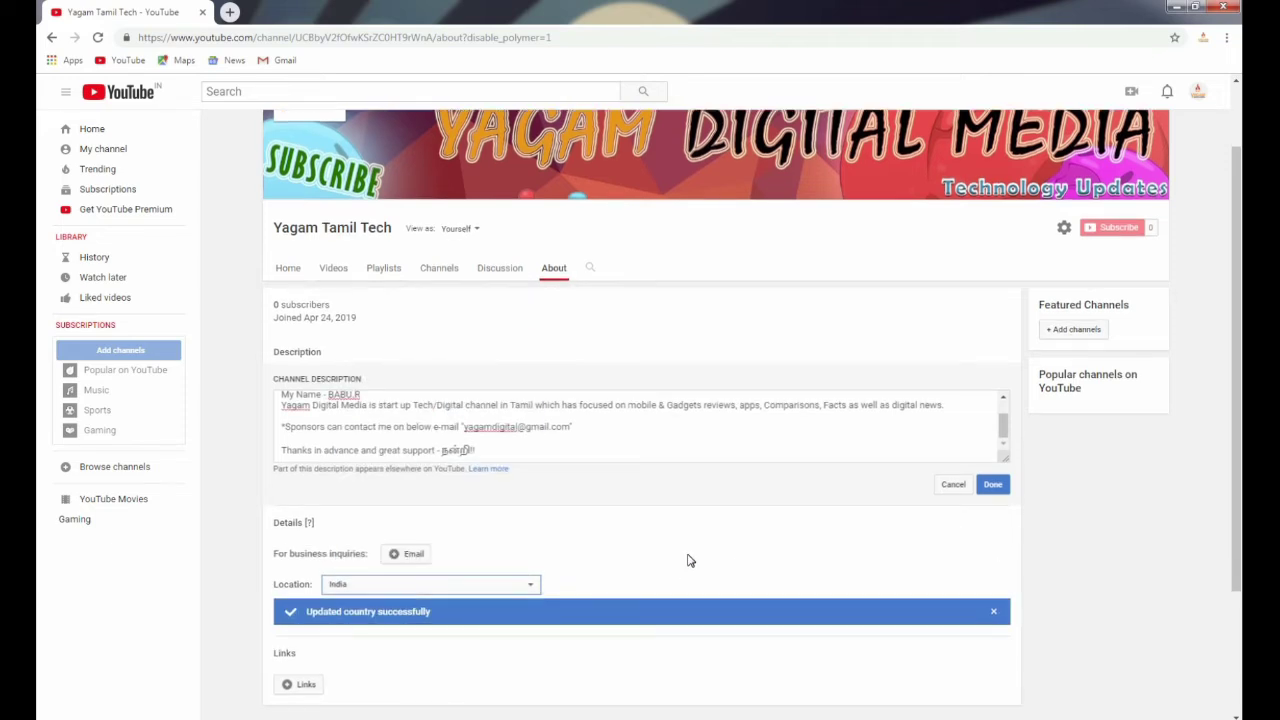
{"action": "scroll", "coordinate": [688, 560], "scroll_direction": "down", "scroll_amount": 3}
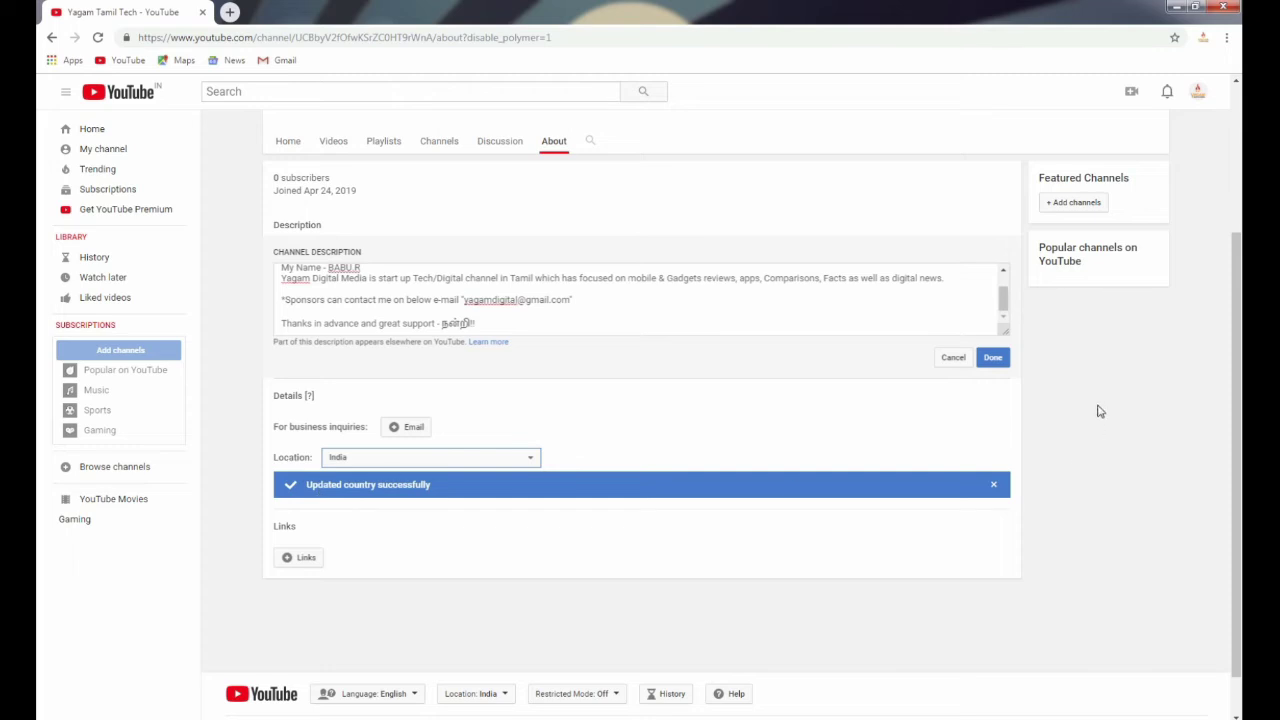
{"action": "left_click", "coordinate": [992, 357]}
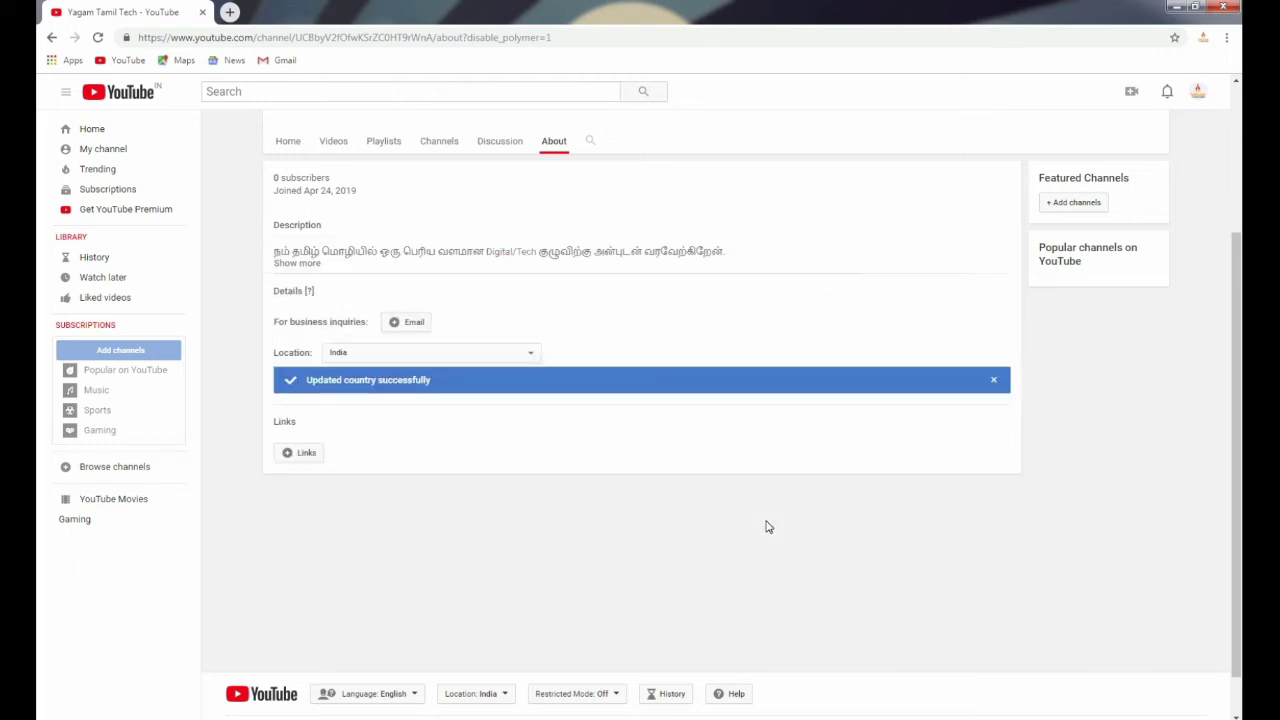
{"action": "scroll", "coordinate": [755, 505], "scroll_direction": "up", "scroll_amount": 2}
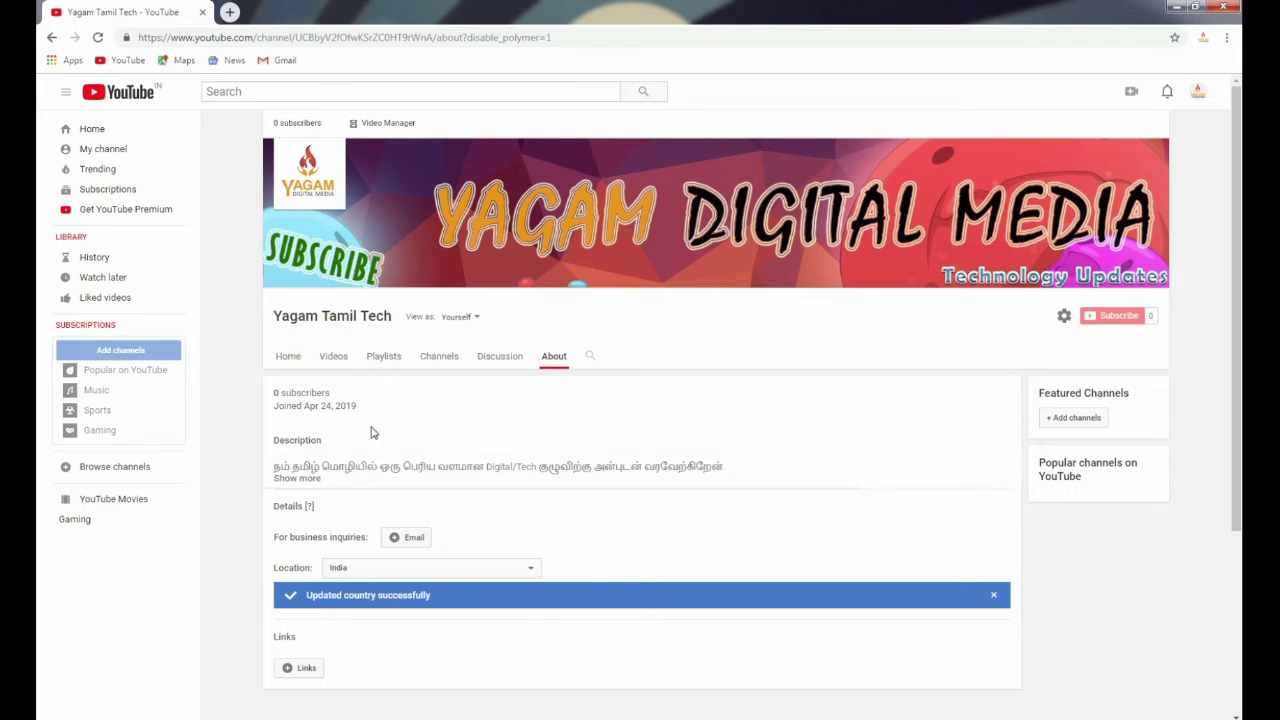
{"action": "left_click", "coordinate": [566, 463]}
Step: Go to Creator Studio for Yagam Tamil Tech and open the channel's Status and Features page
{"action": "left_click", "coordinate": [1198, 91]}
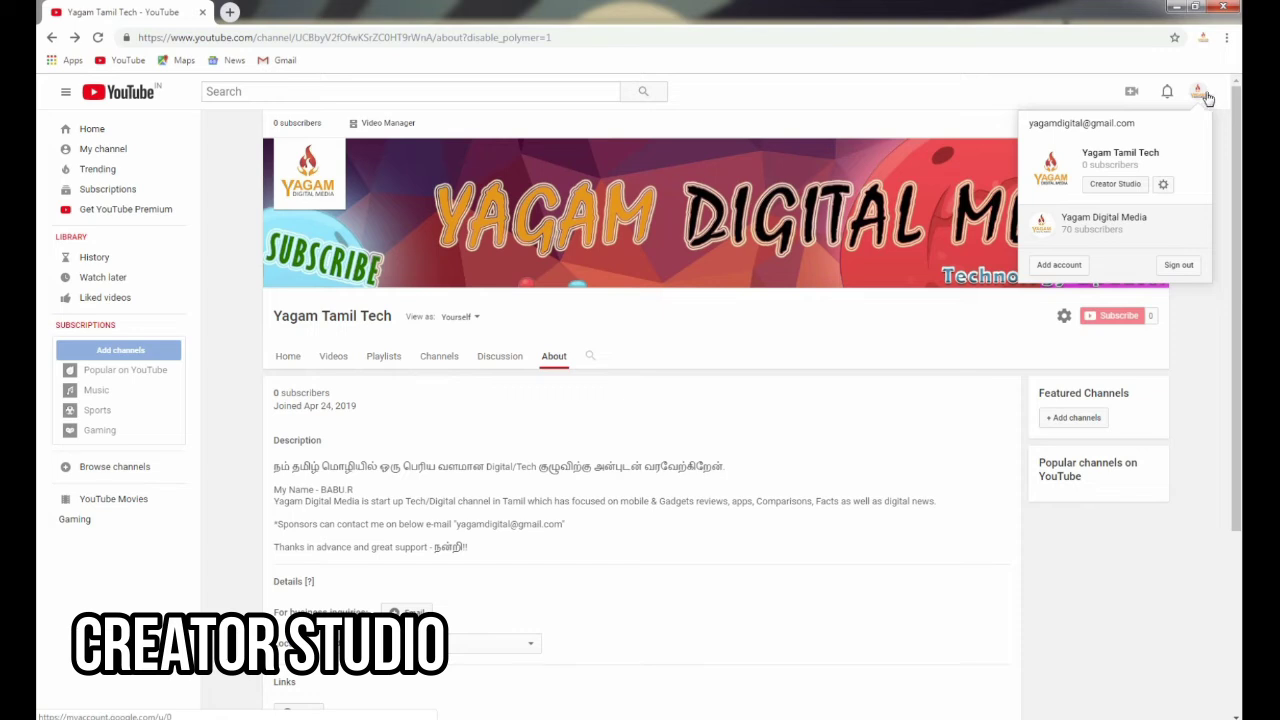
{"action": "left_click", "coordinate": [1116, 184]}
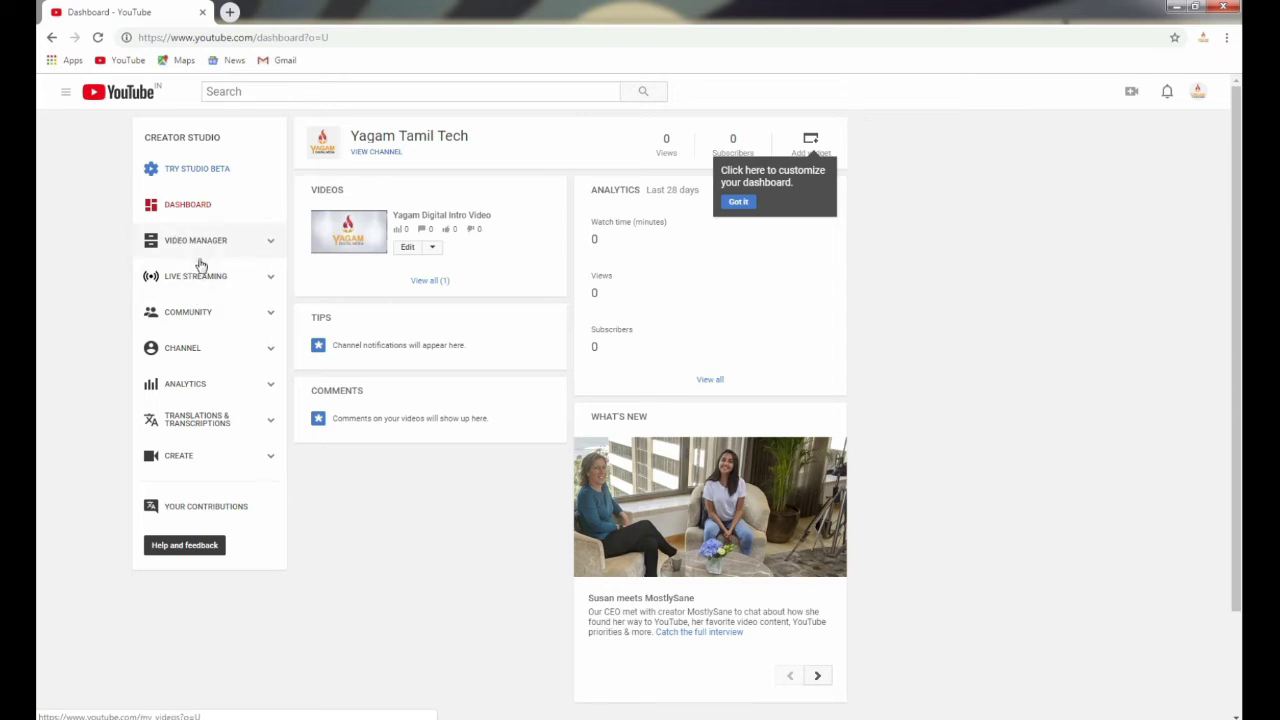
{"action": "left_click", "coordinate": [204, 348]}
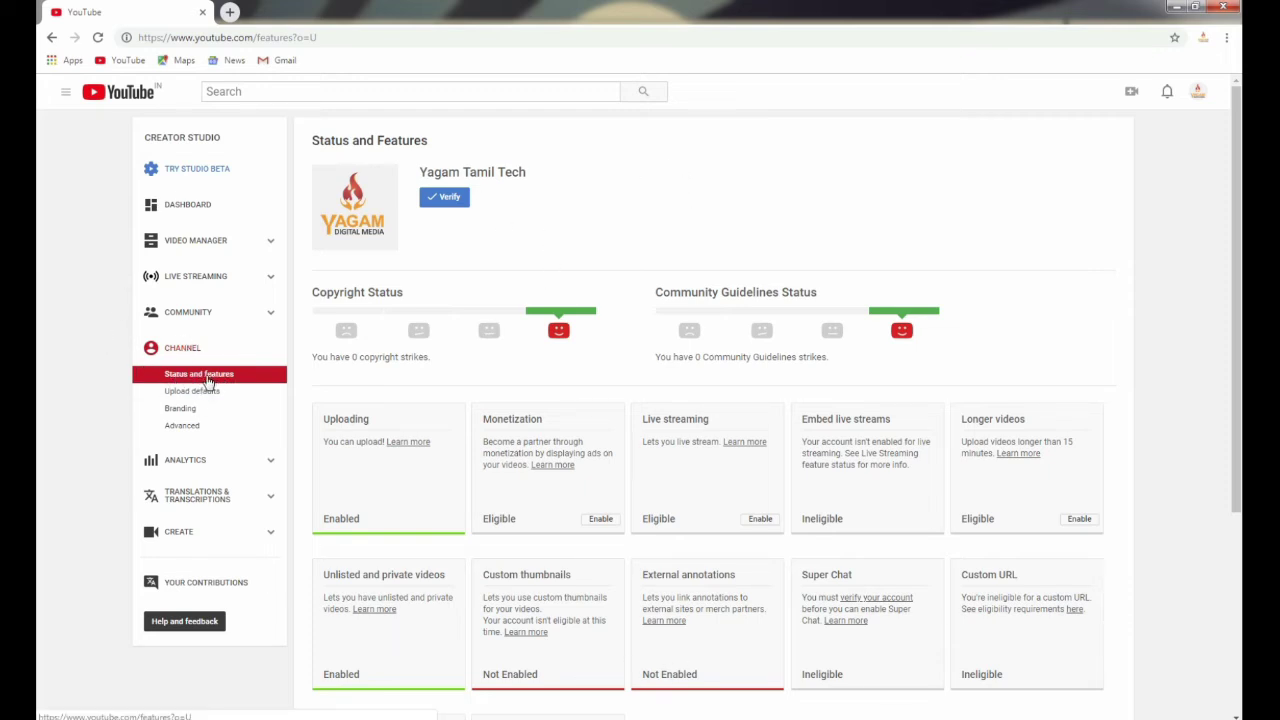
Step: Start account verification for India with the code delivered by text message, fill in the phone number and submit the request
{"action": "left_click", "coordinate": [451, 203]}
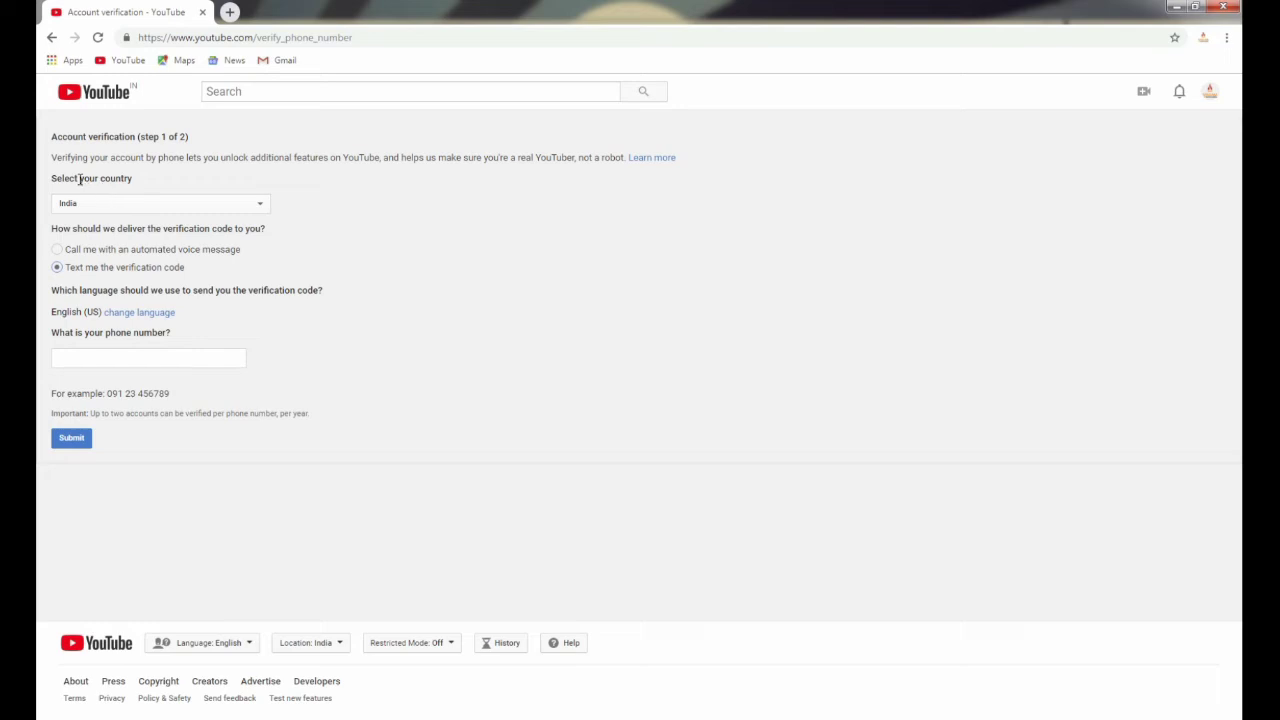
{"action": "left_click", "coordinate": [109, 205]}
{"action": "left_click", "coordinate": [388, 229]}
{"action": "left_click", "coordinate": [95, 361]}
{"action": "left_click", "coordinate": [229, 413]}
{"action": "left_click", "coordinate": [130, 357]}
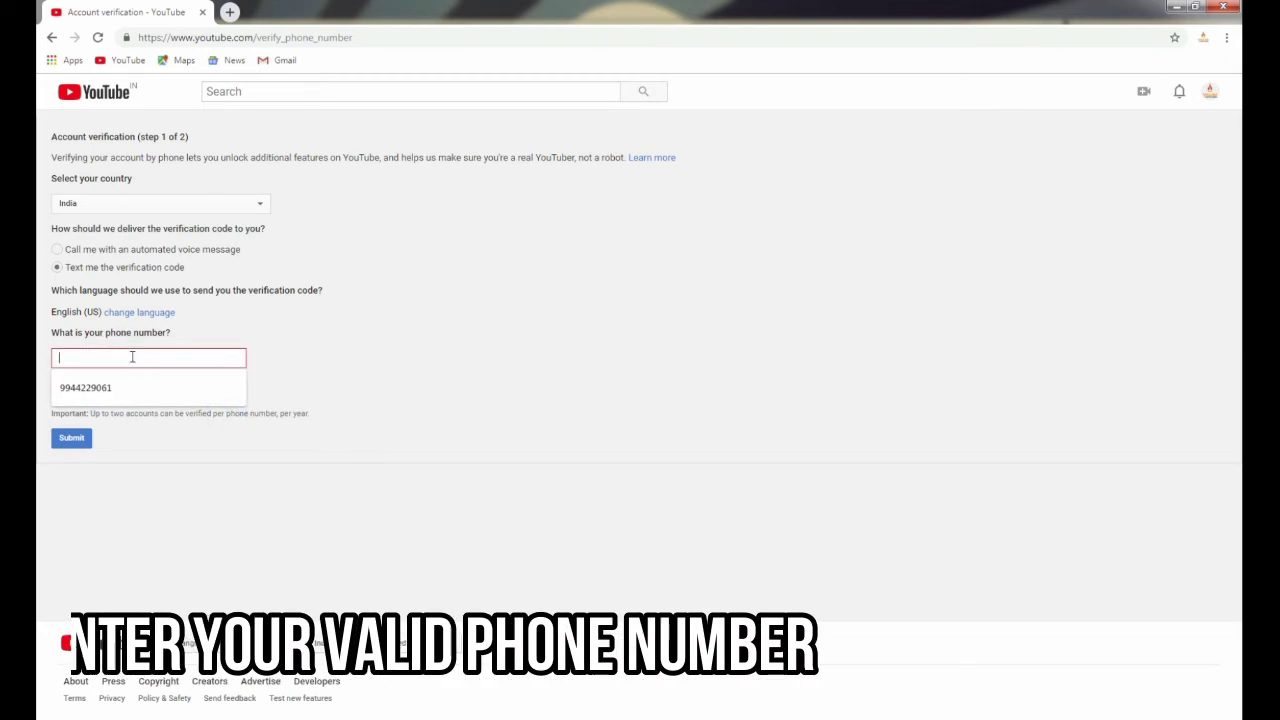
{"action": "key", "text": "Down"}
{"action": "key", "text": "Return"}
{"action": "left_click", "coordinate": [71, 440]}
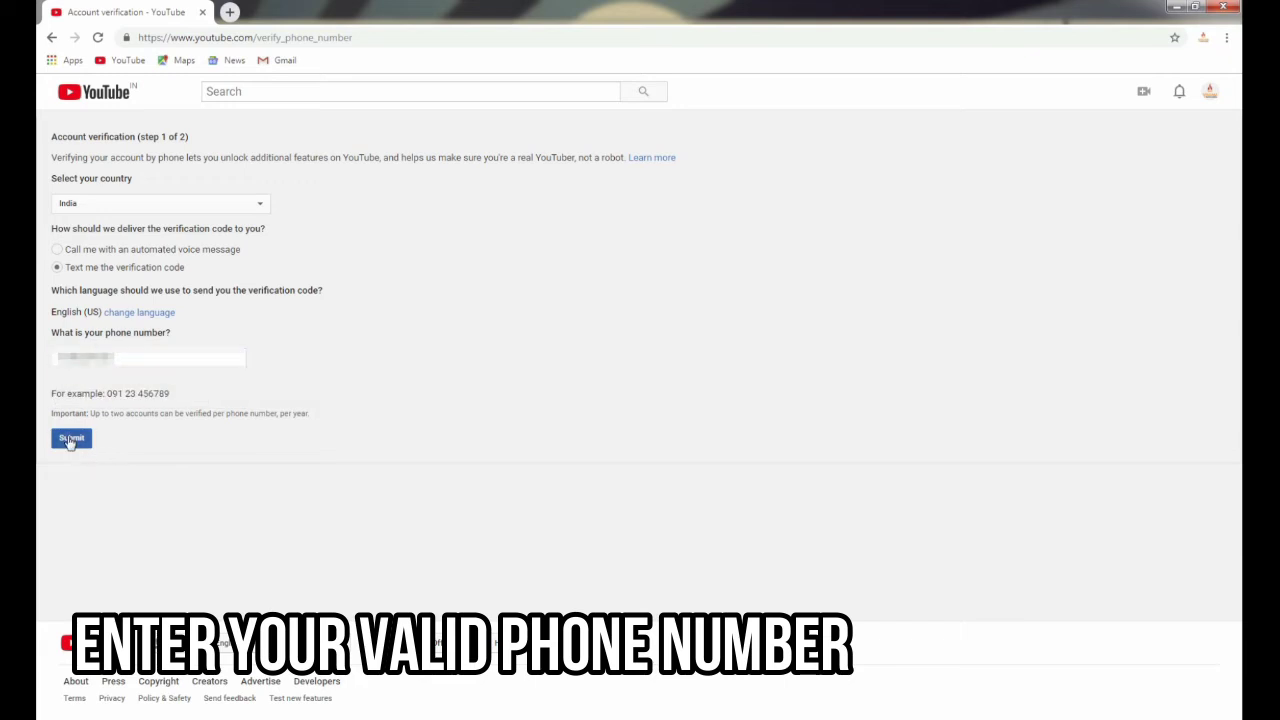
Step: Enter the 6-digit verification code, submit it and continue back to the channel's status page
{"action": "left_click", "coordinate": [124, 225]}
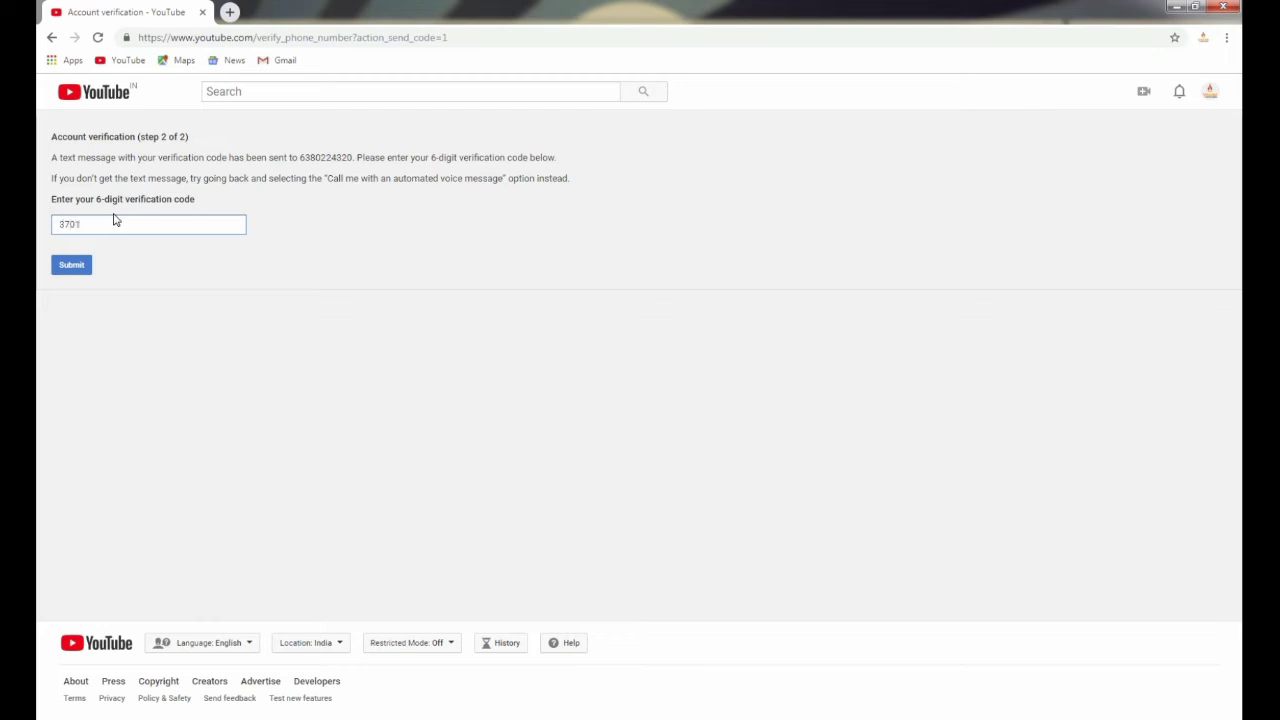
{"action": "left_click", "coordinate": [74, 266]}
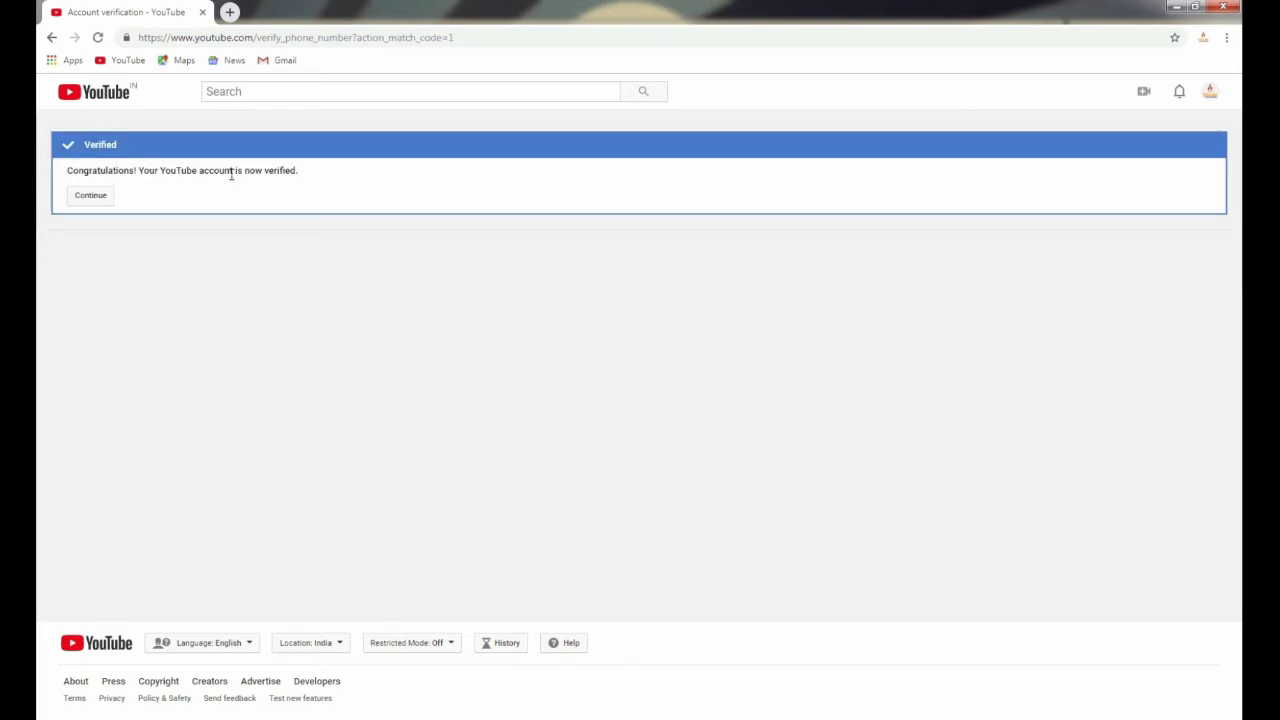
{"action": "left_click", "coordinate": [87, 199]}
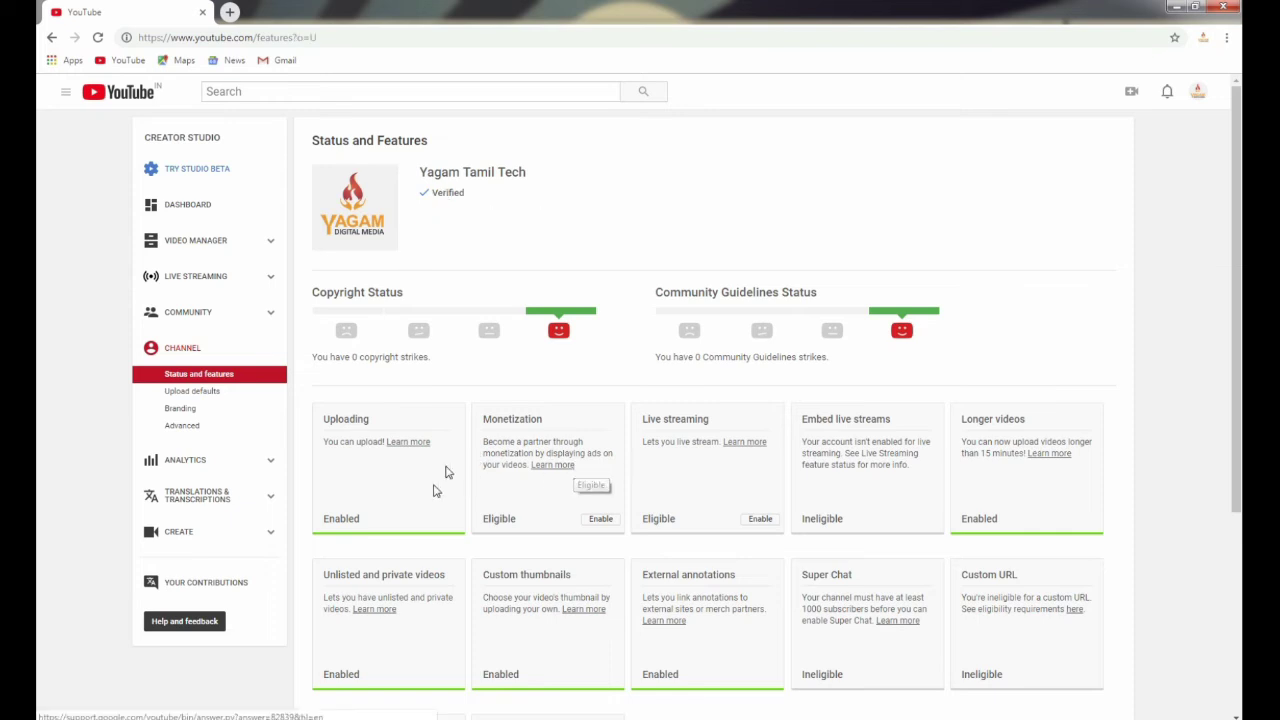
Step: Look over the channel's feature cards and begin enabling Monetization
{"action": "scroll", "coordinate": [990, 605], "scroll_direction": "down", "scroll_amount": 3}
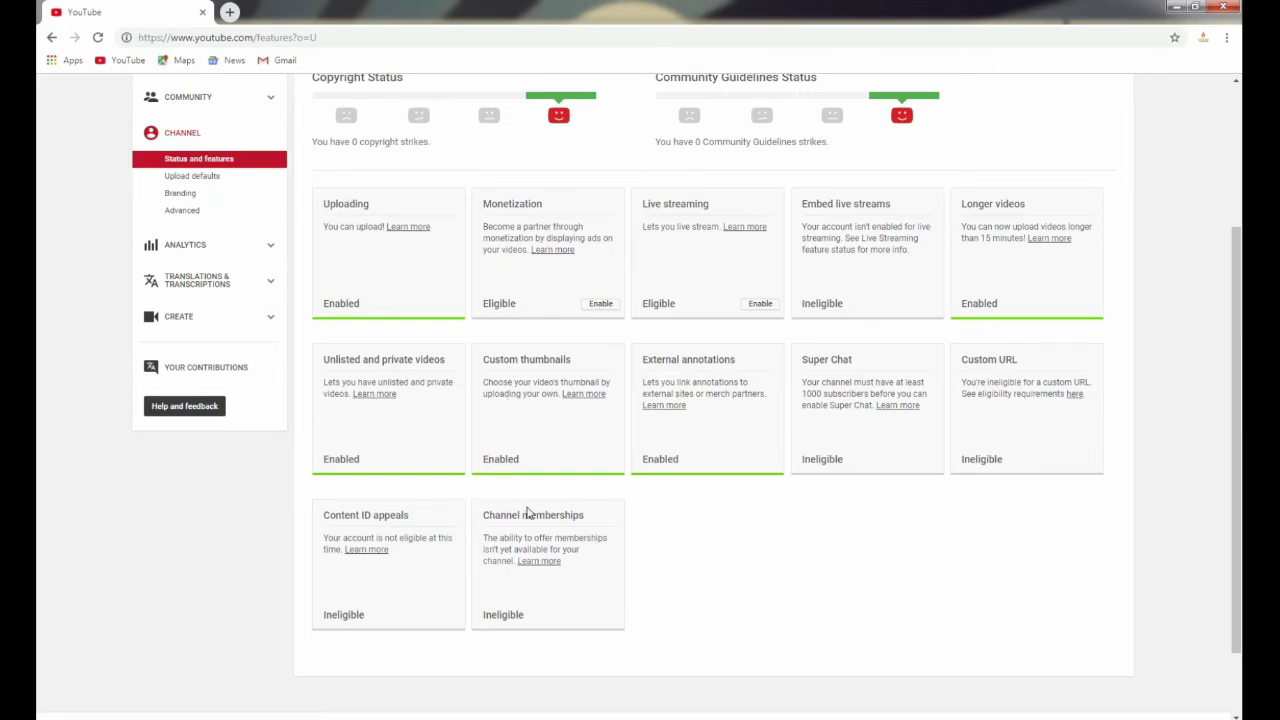
{"action": "scroll", "coordinate": [562, 548], "scroll_direction": "up", "scroll_amount": 3}
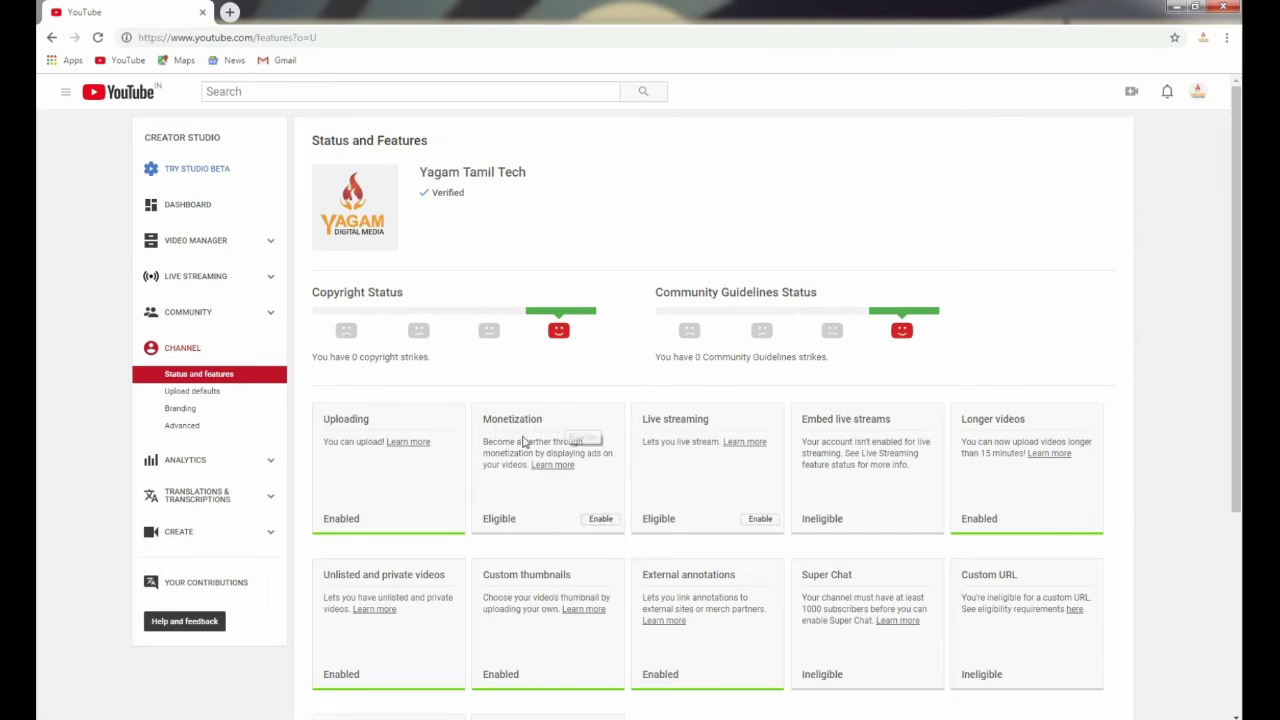
{"action": "left_click", "coordinate": [600, 519]}
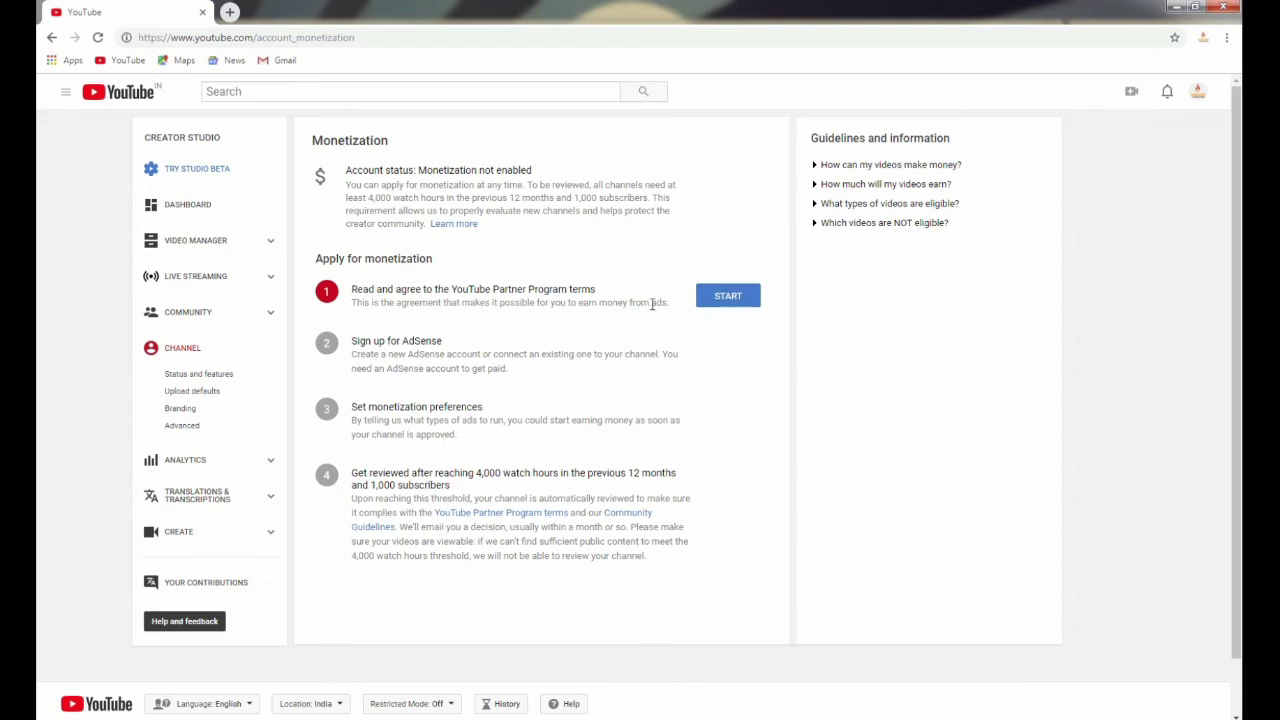
Step: Go through the YouTube Partner Program terms, agree to all three required statements and accept them, keeping e-mail updates on
{"action": "left_click", "coordinate": [724, 296]}
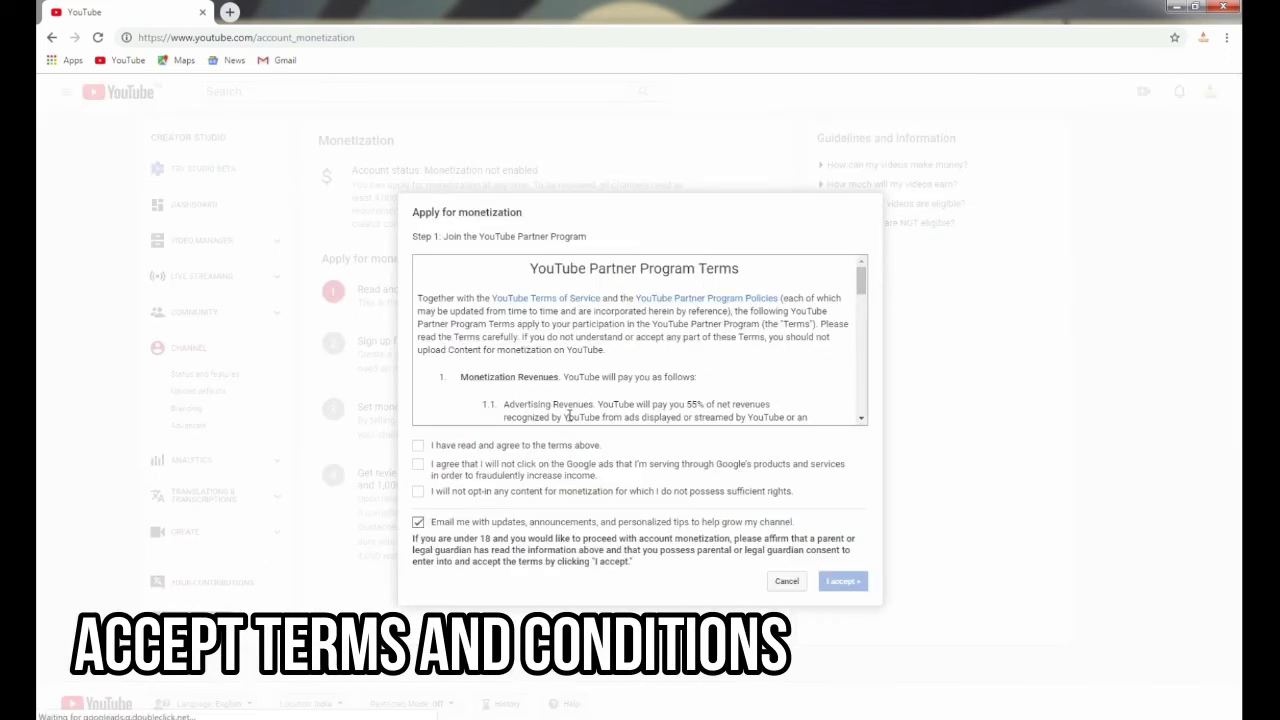
{"action": "left_click", "coordinate": [416, 443]}
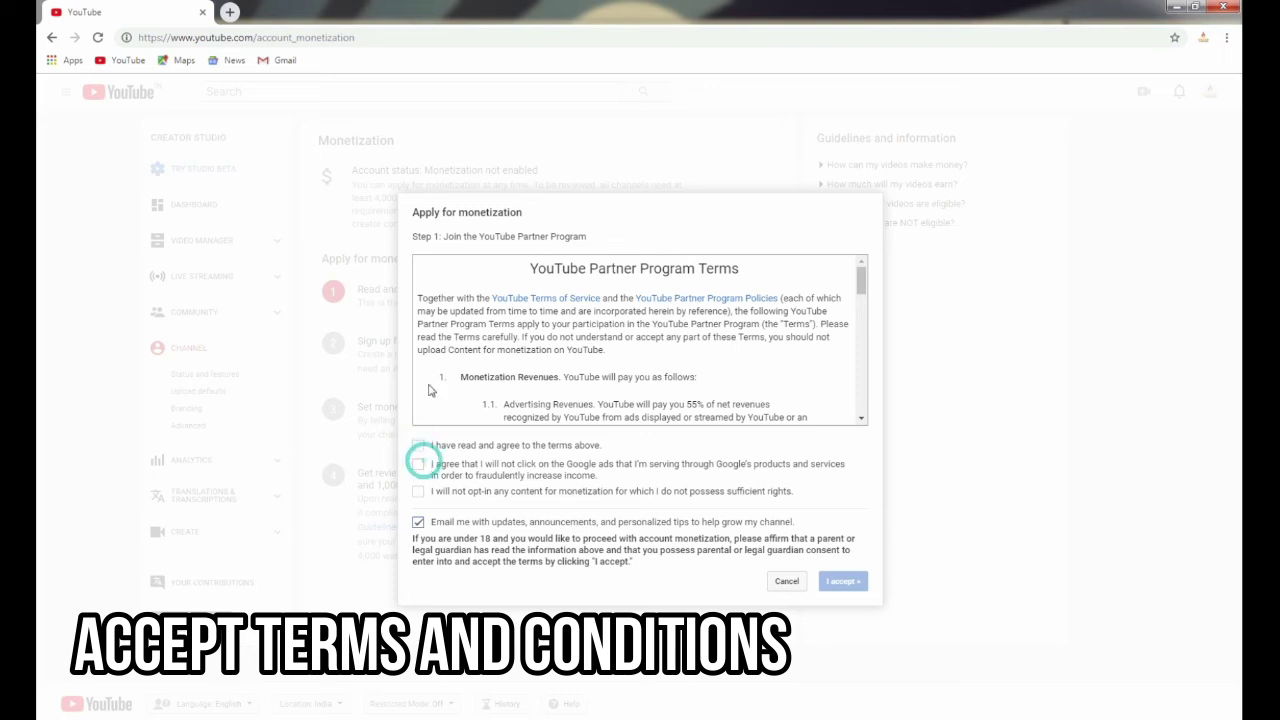
{"action": "scroll", "coordinate": [740, 350], "scroll_direction": "down", "scroll_amount": 10}
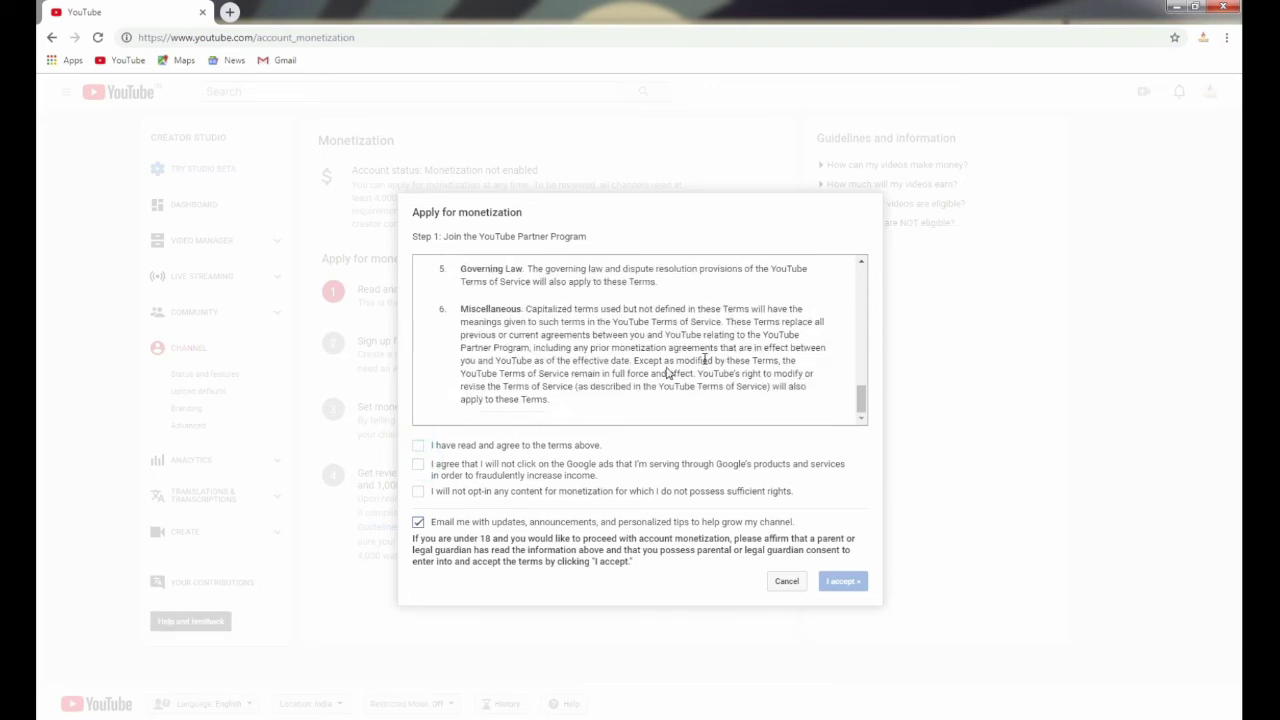
{"action": "left_click", "coordinate": [418, 445]}
{"action": "left_click", "coordinate": [418, 465]}
{"action": "left_click", "coordinate": [419, 493]}
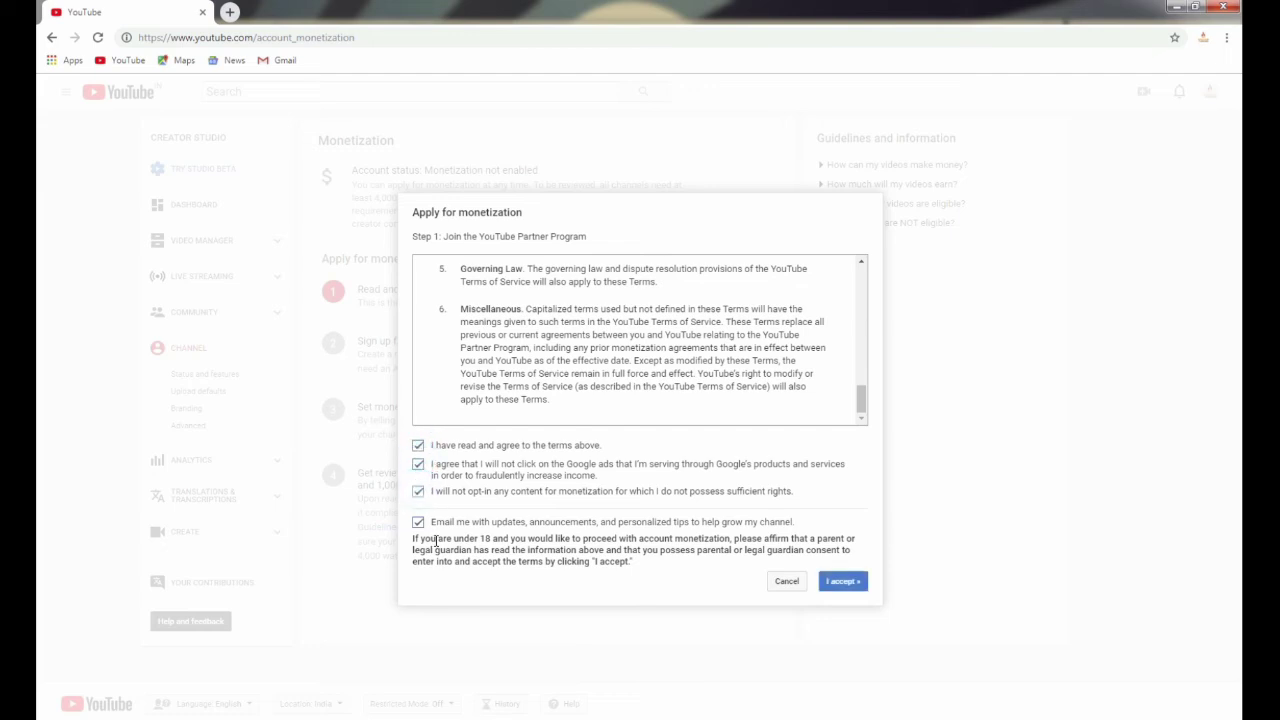
{"action": "left_click", "coordinate": [836, 580]}
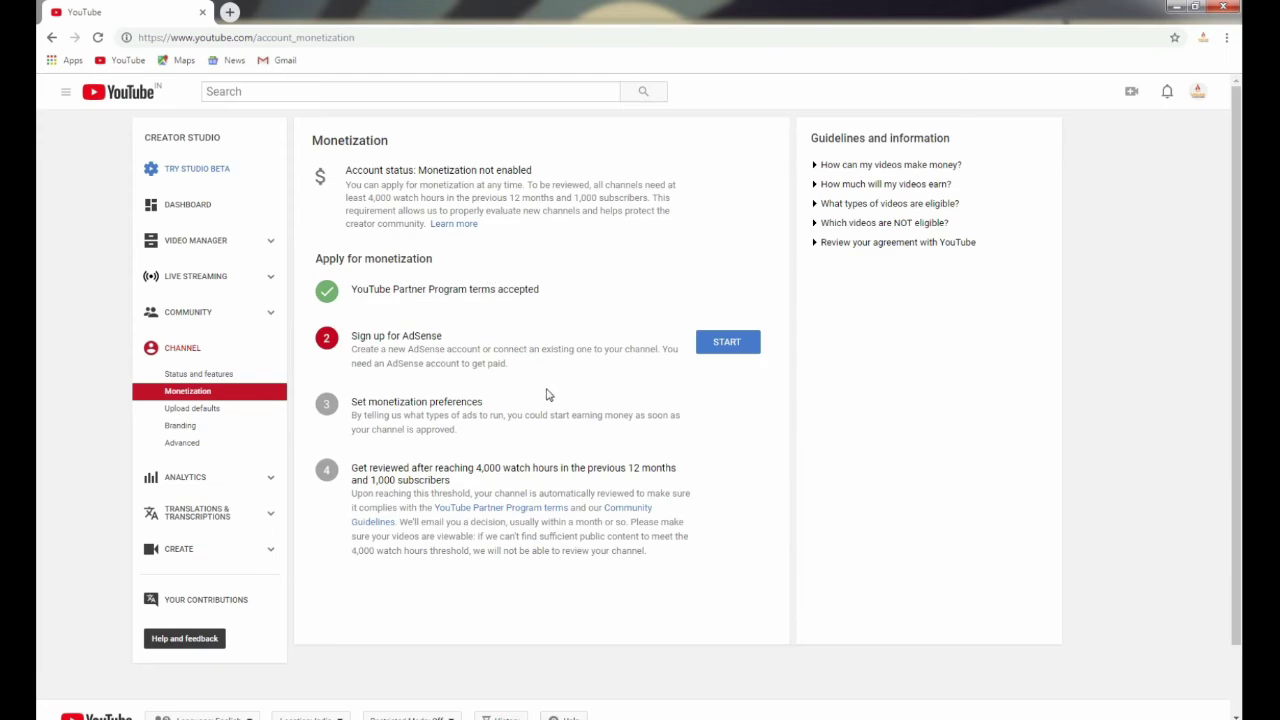
Step: Sign up for AdSense with the Yagam Digital Media account, accept the association with the channel and return to YouTube
{"action": "left_click", "coordinate": [731, 360]}
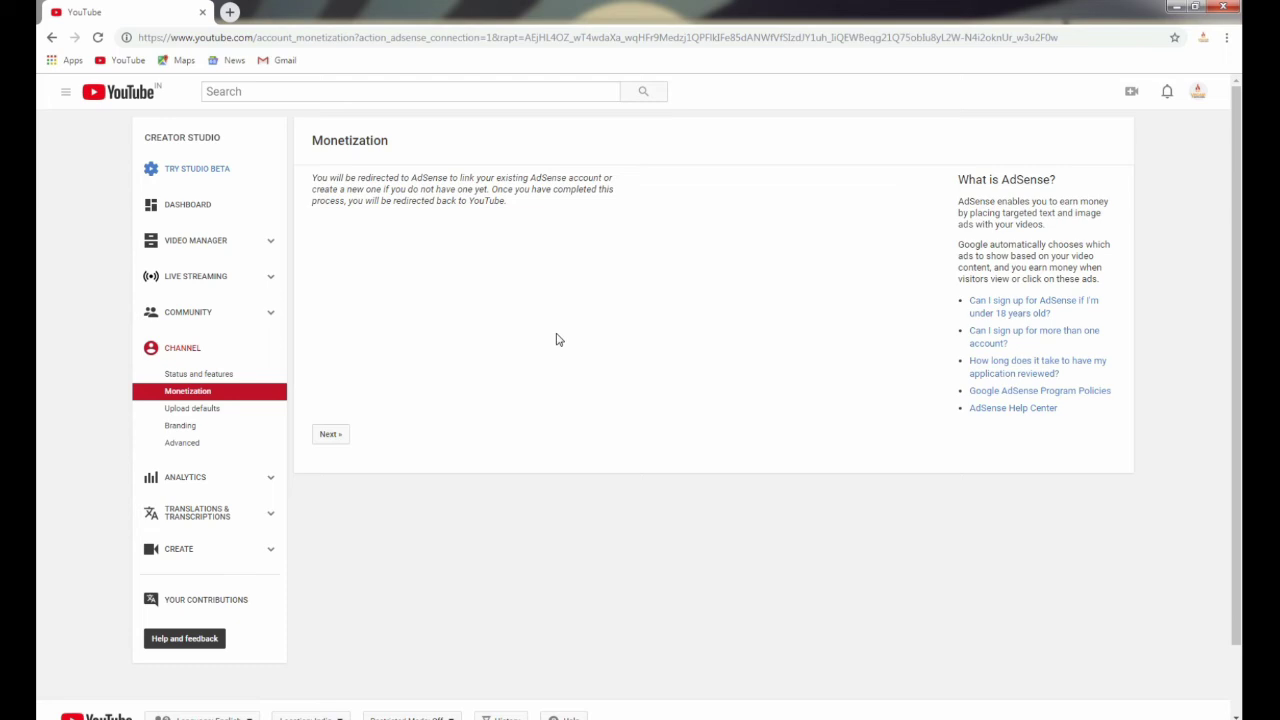
{"action": "left_click", "coordinate": [329, 436]}
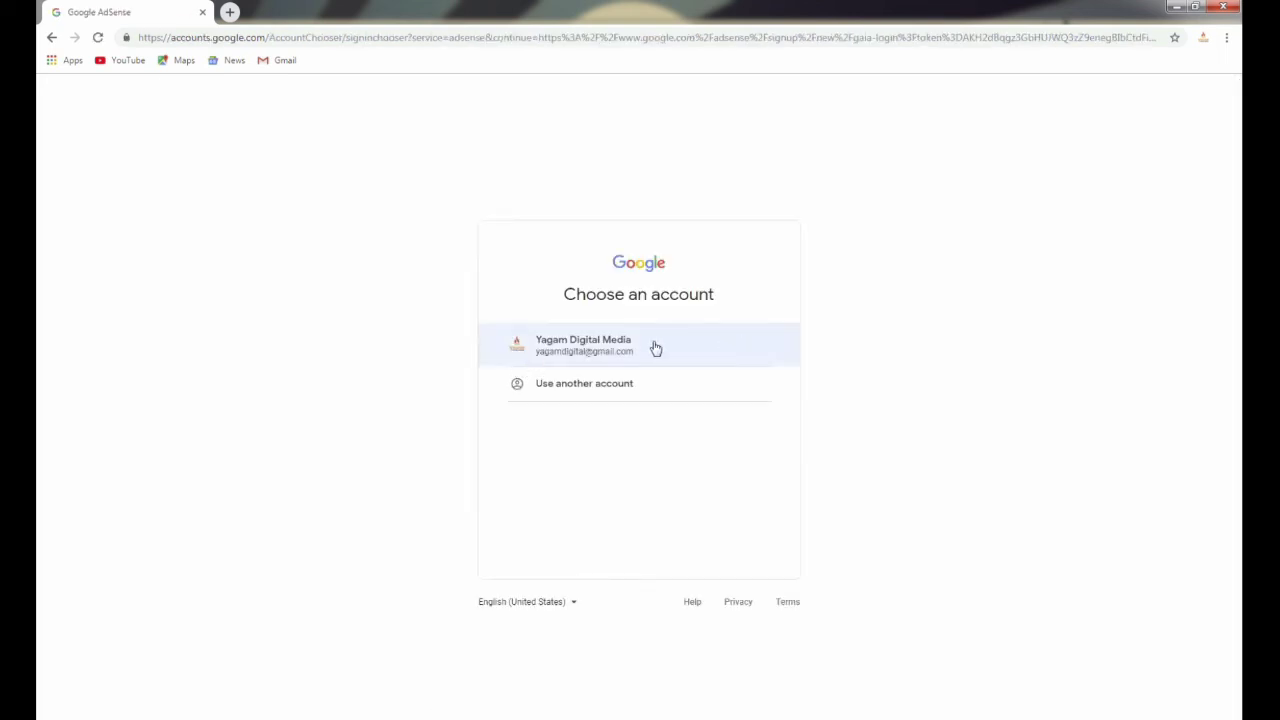
{"action": "left_click", "coordinate": [639, 350]}
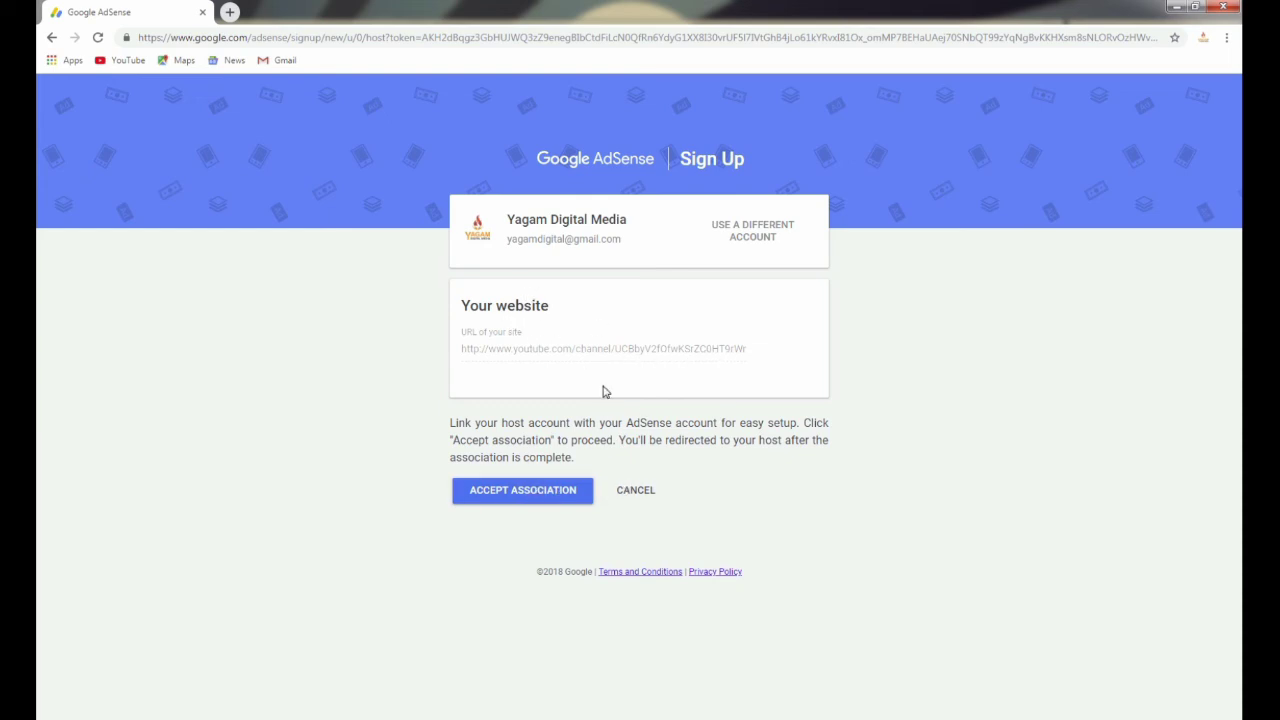
{"action": "left_click", "coordinate": [513, 492]}
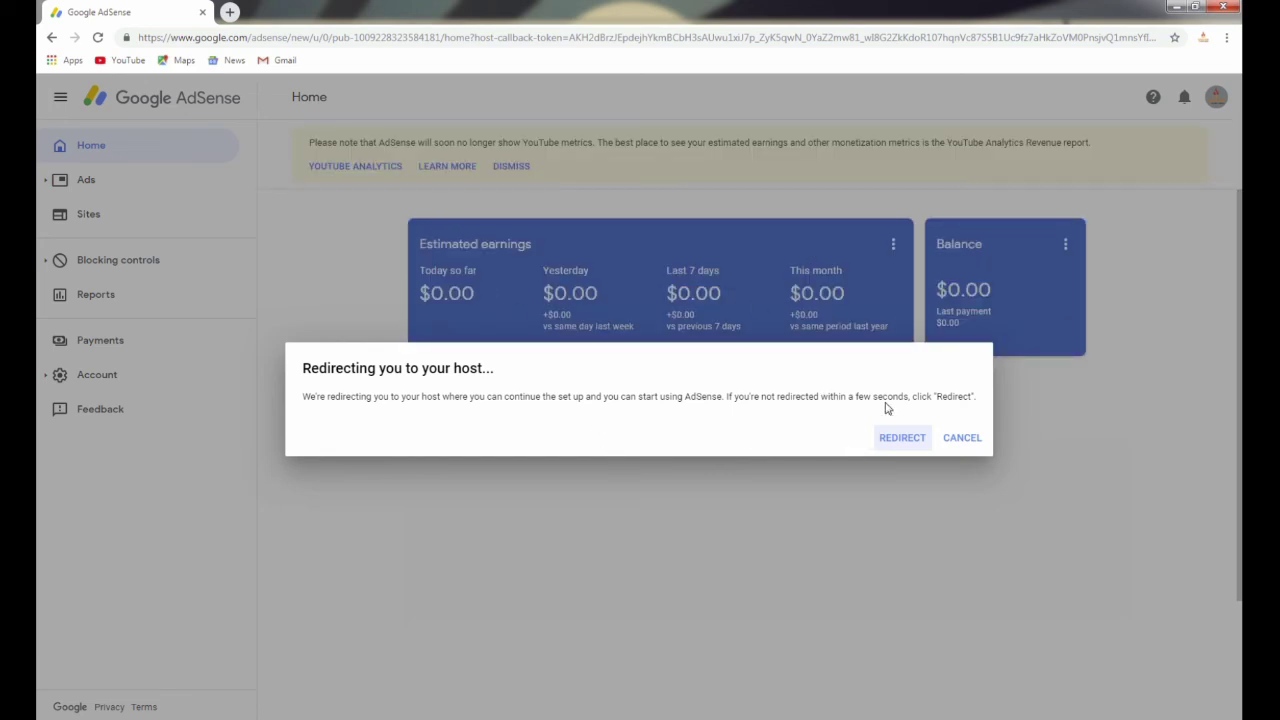
{"action": "left_click", "coordinate": [888, 437]}
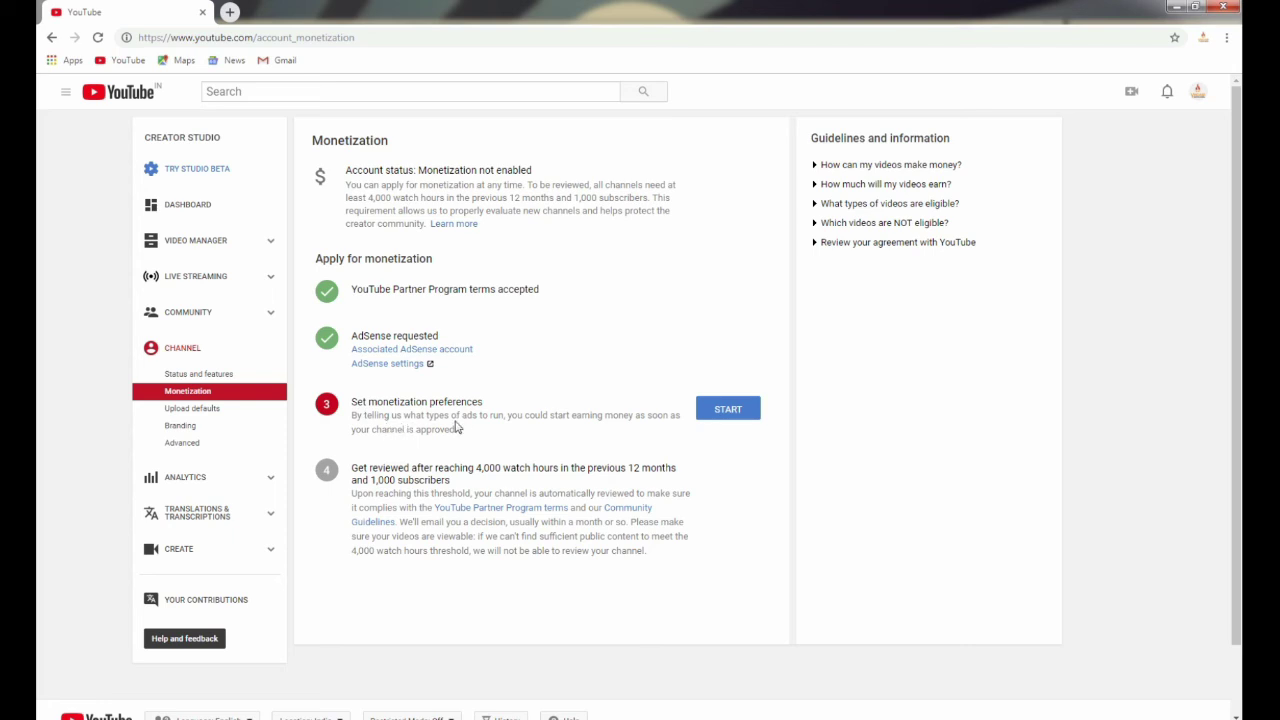
Step: Save monetization preferences covering all existing and future videos, with overlay ads, sponsored cards and skippable video ads enabled
{"action": "left_click", "coordinate": [724, 412]}
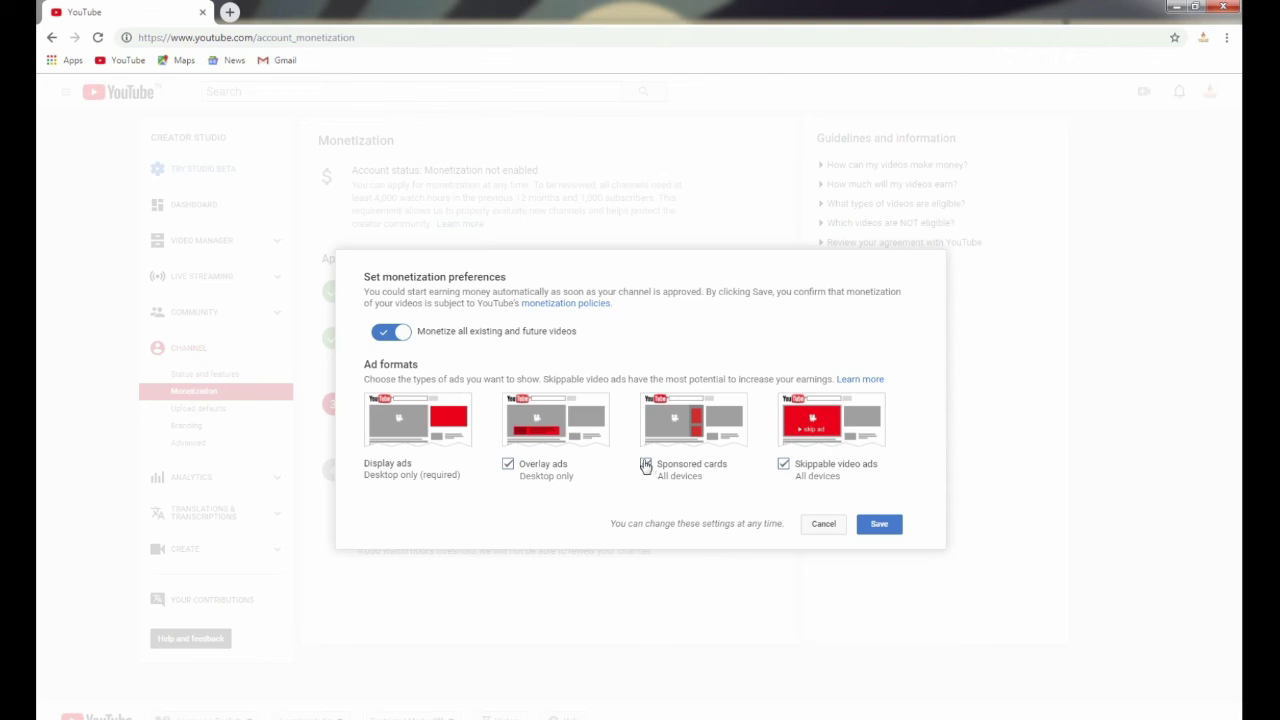
{"action": "left_click", "coordinate": [880, 524]}
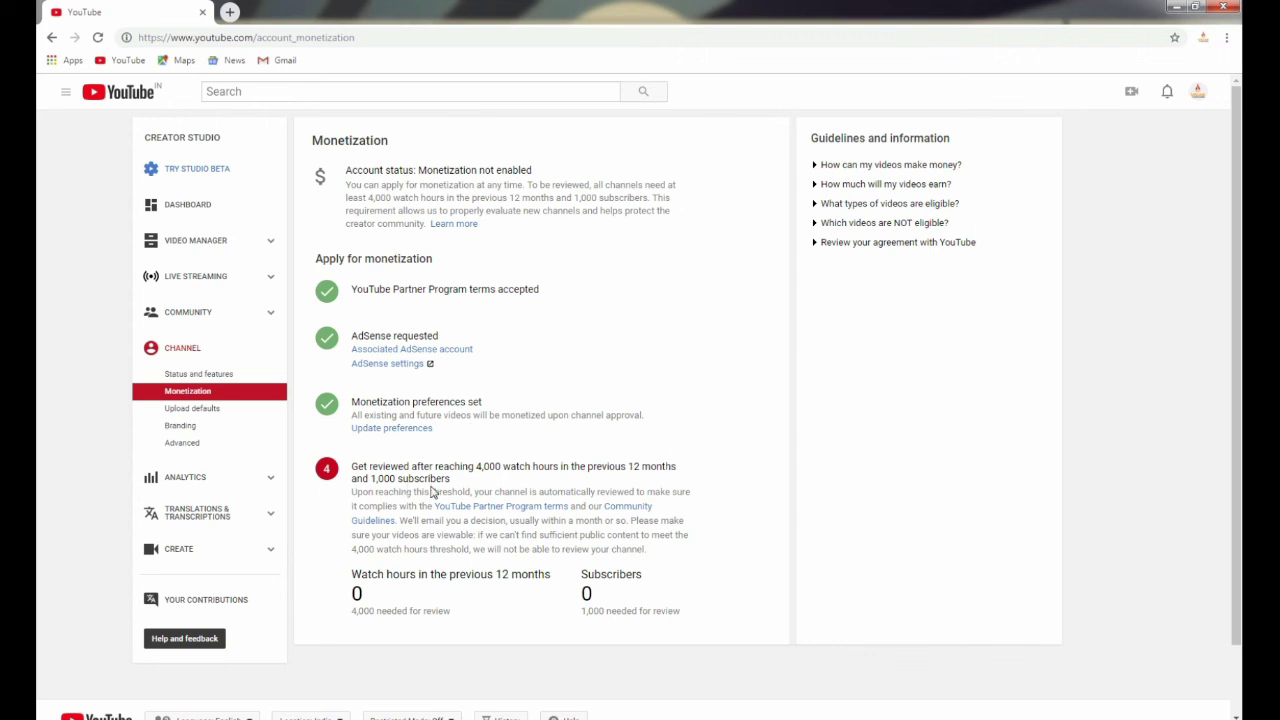
Step: Examine the watch-hour and subscriber requirements for the channel's monetization review, highlighting the subscriber requirement
{"action": "scroll", "coordinate": [428, 490], "scroll_direction": "down", "scroll_amount": 2}
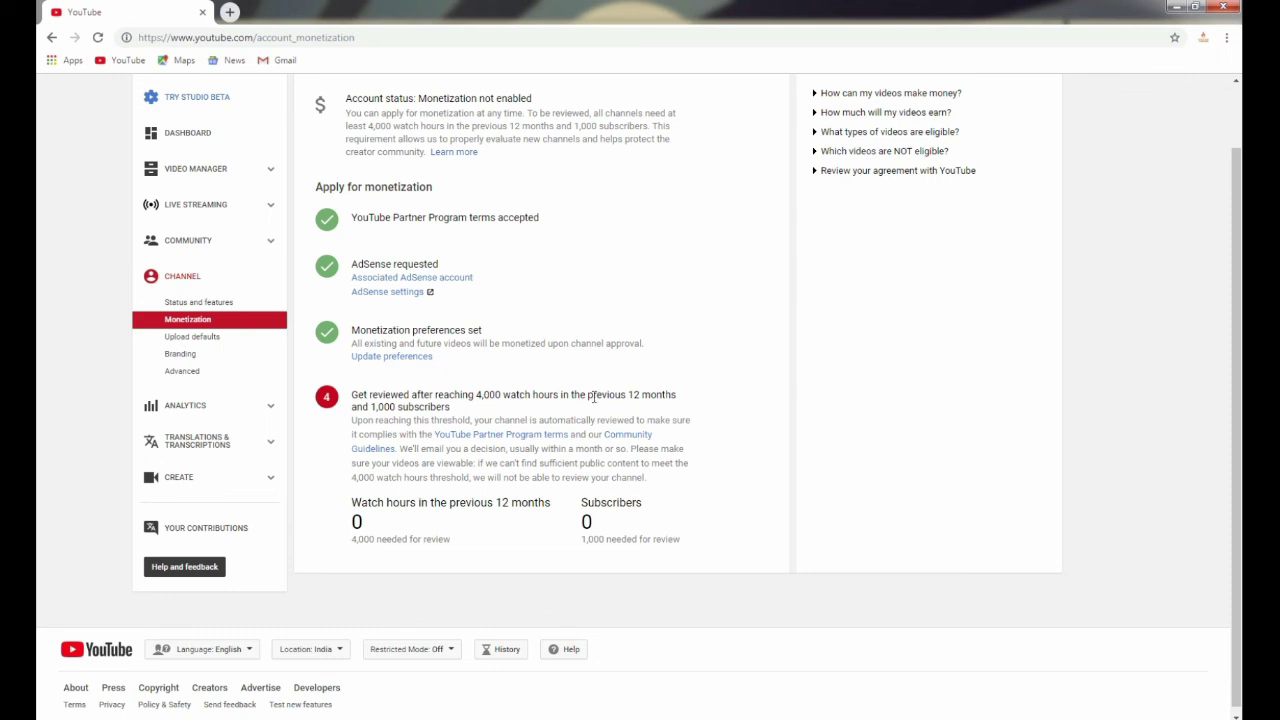
{"action": "left_click", "coordinate": [372, 407]}
{"action": "left_click_drag", "start_coordinate": [420, 408], "coordinate": [450, 408]}
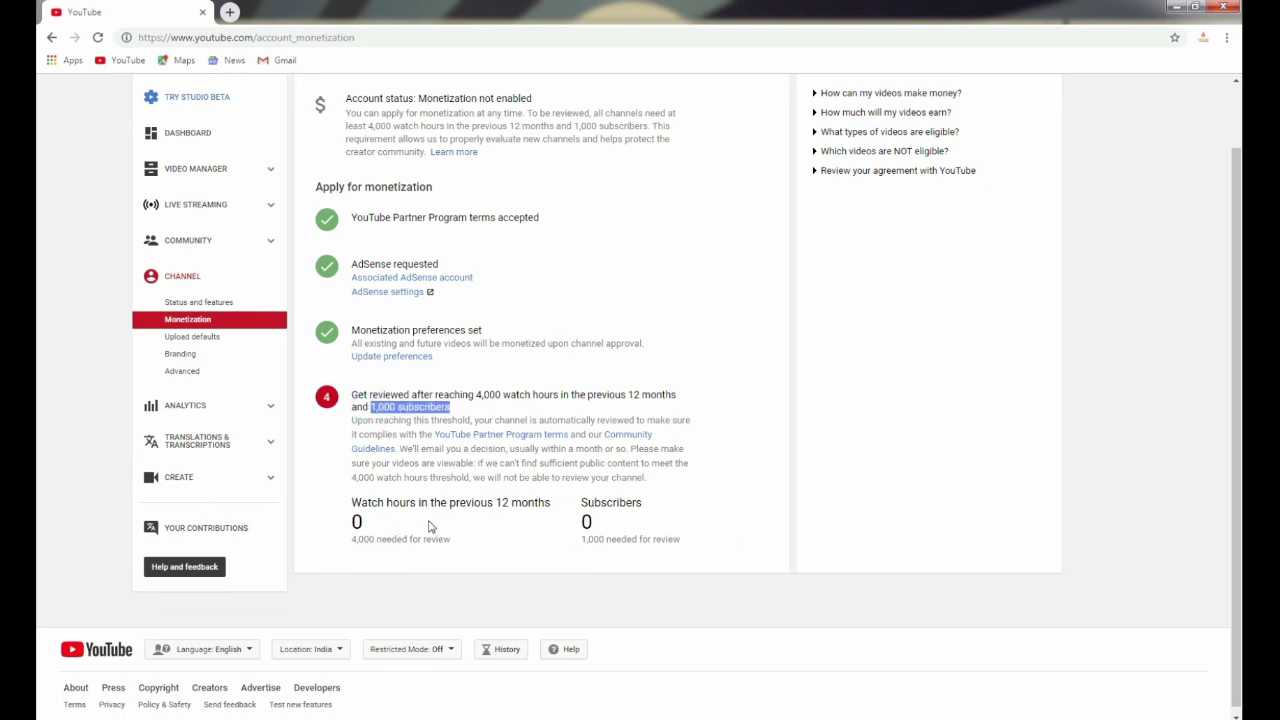
{"action": "scroll", "coordinate": [430, 521], "scroll_direction": "up", "scroll_amount": 1}
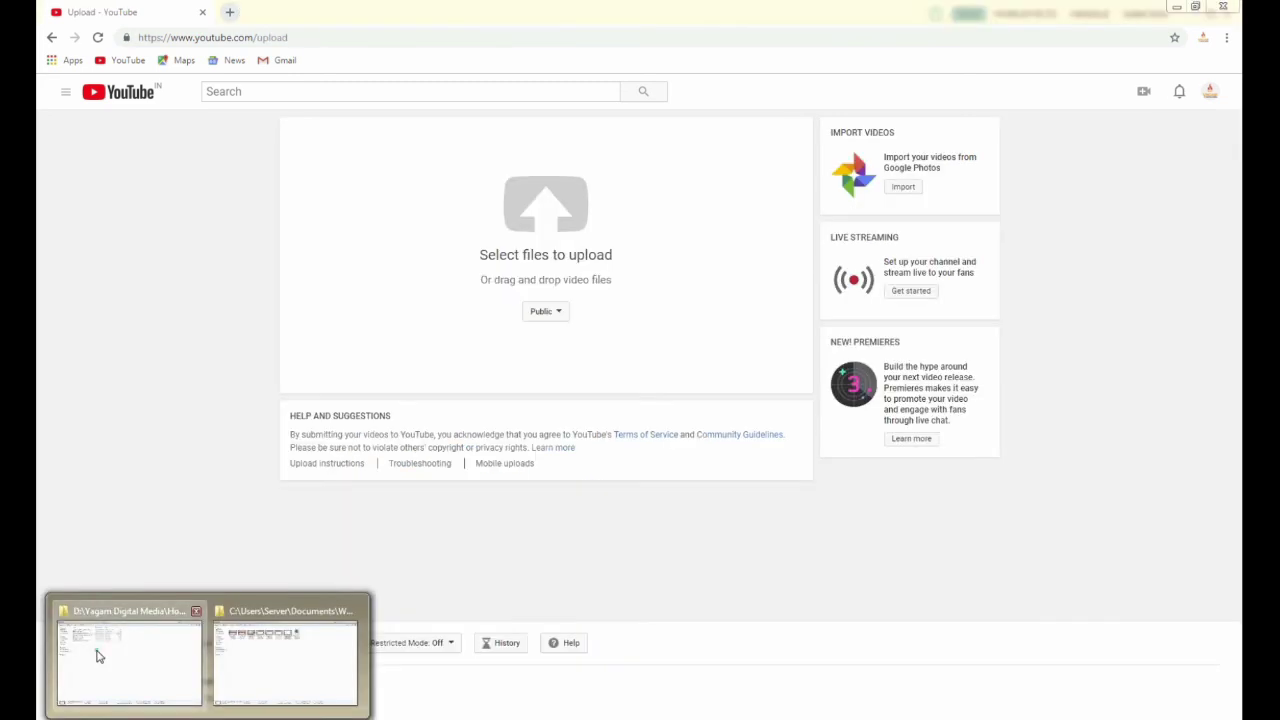
Step: Upload the Yagam Digital Intro Video file from the Yagam Digital Media folder on drive D to the channel
{"action": "left_click", "coordinate": [97, 654]}
{"action": "left_click_drag", "start_coordinate": [235, 128], "coordinate": [443, 306]}
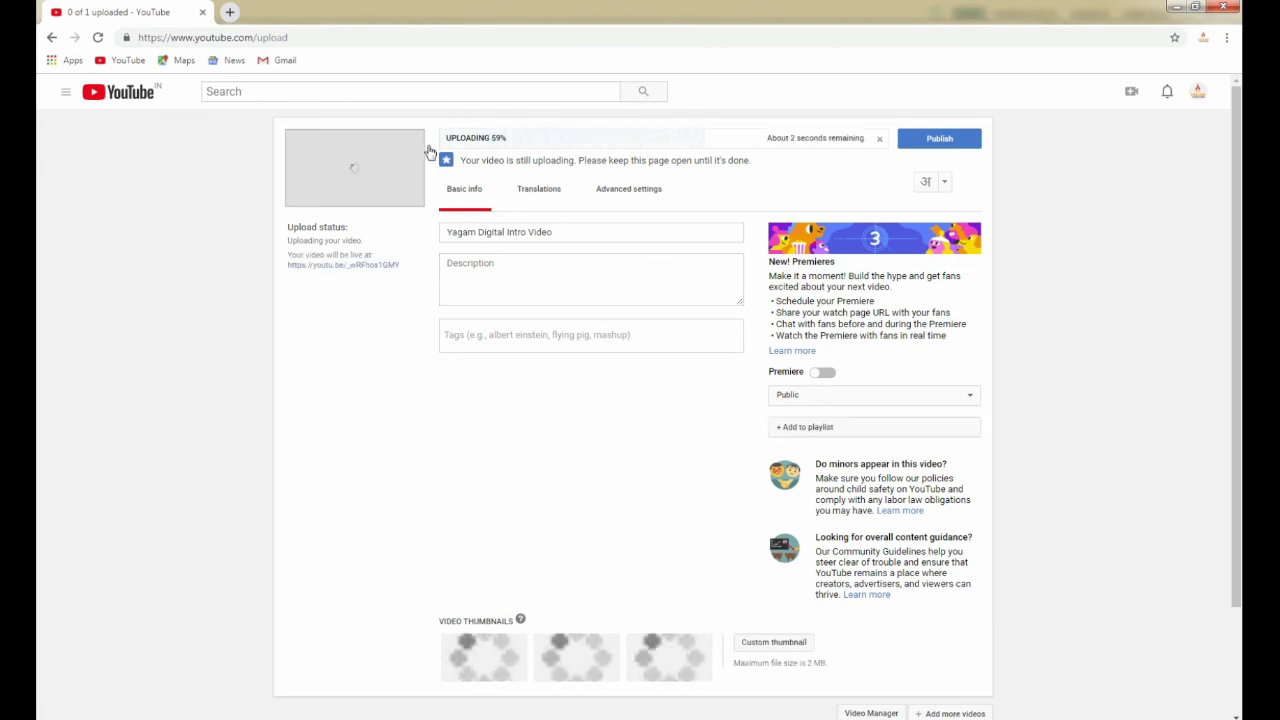
Step: Copy the video's title, Yagam Digital Intro Video, into its description and proceed to the tags
{"action": "left_click", "coordinate": [574, 230]}
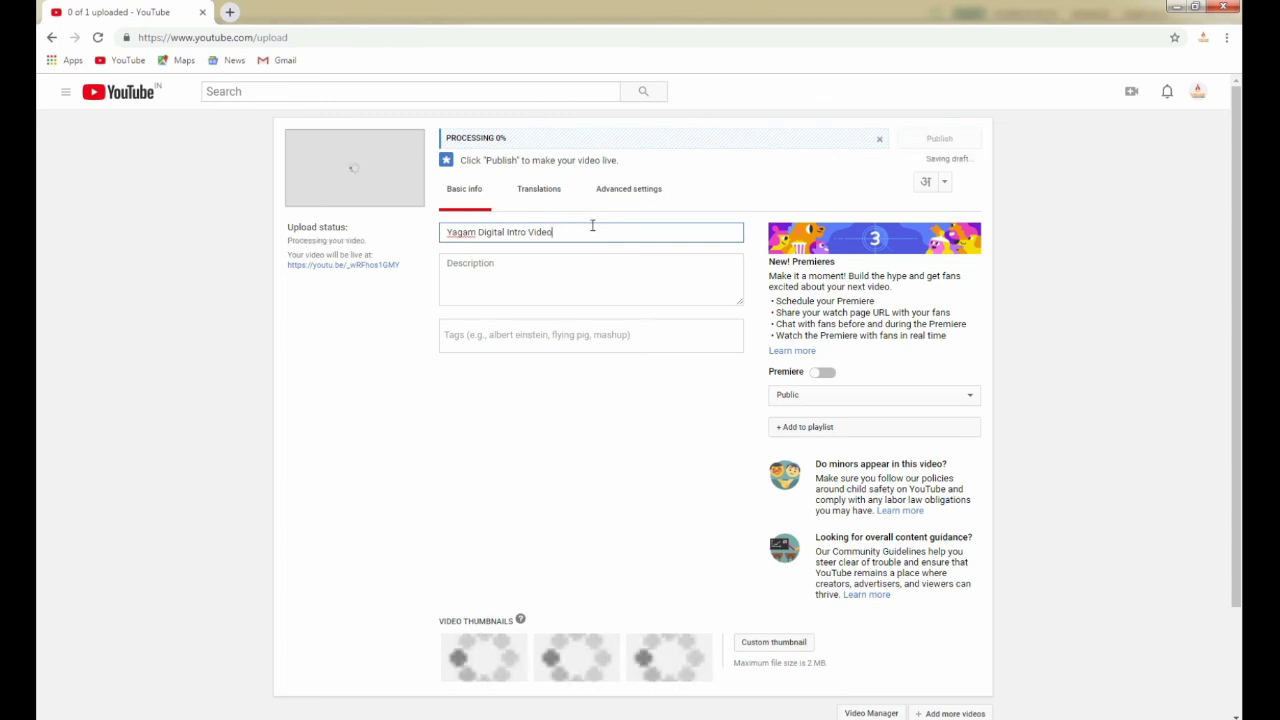
{"action": "key", "text": "ctrl+a"}
{"action": "key", "text": "ctrl+c"}
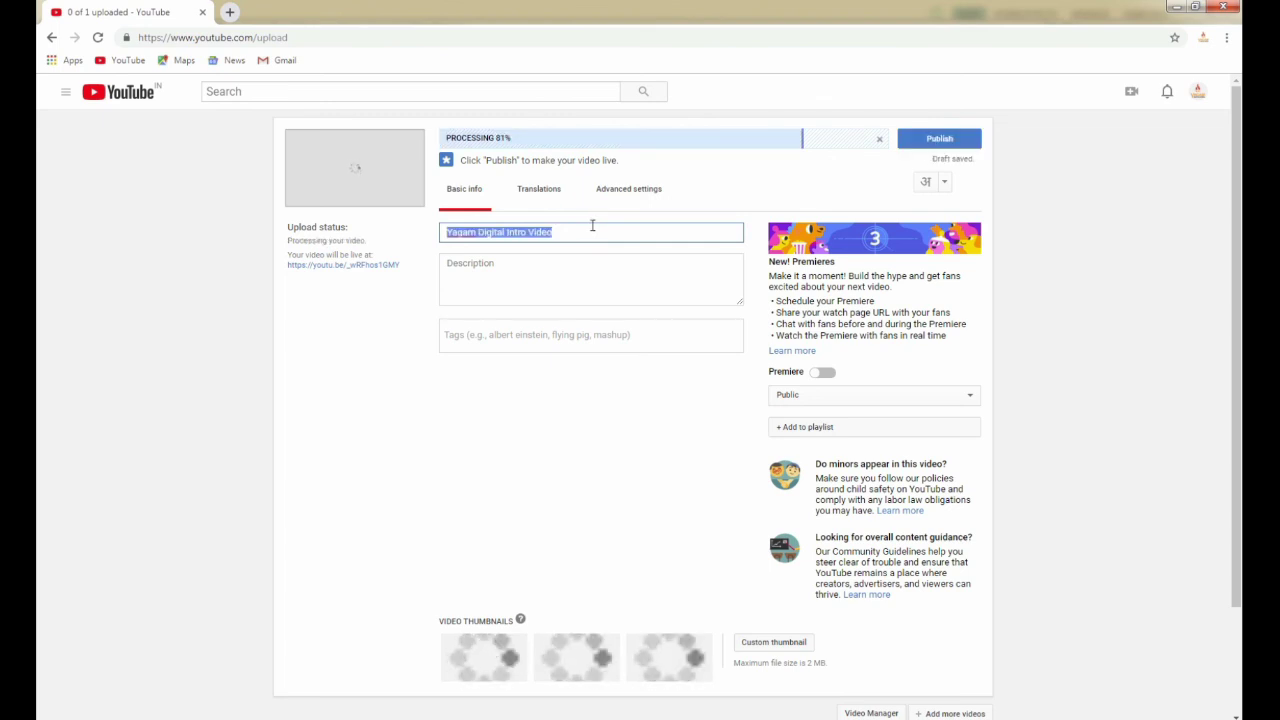
{"action": "key", "text": "Tab"}
{"action": "key", "text": "ctrl+v"}
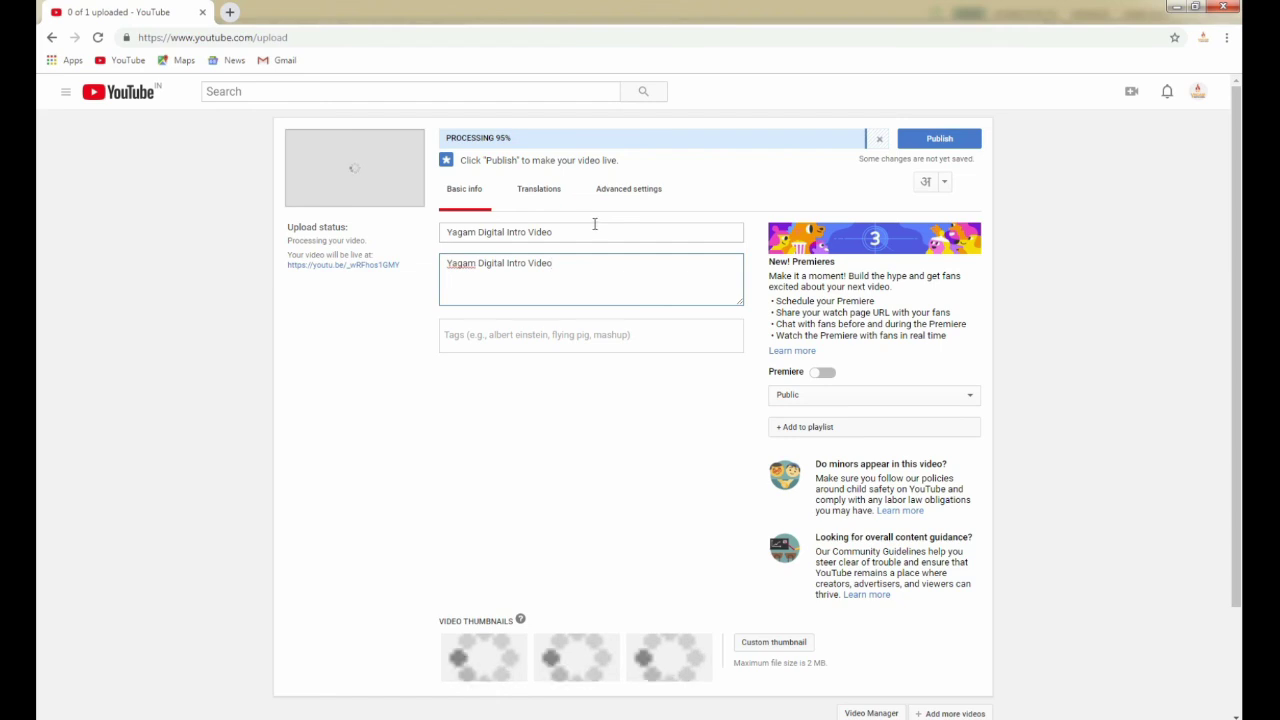
{"action": "key", "text": "Tab"}
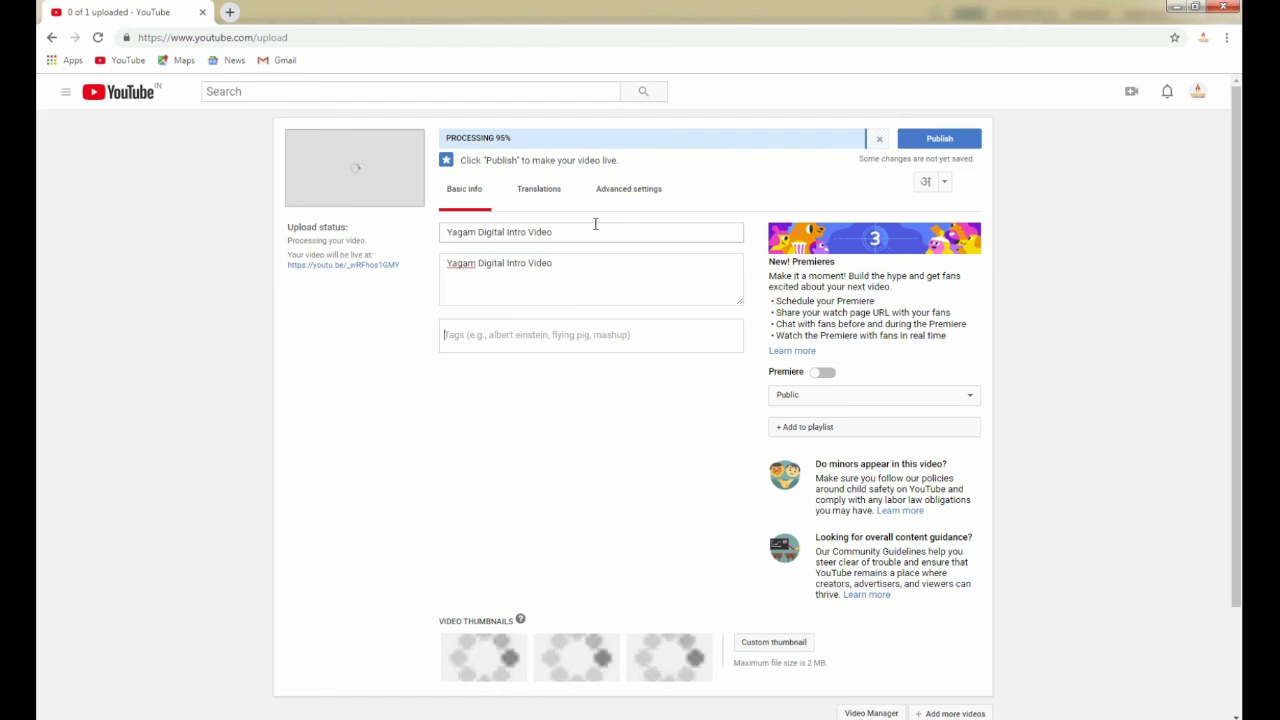